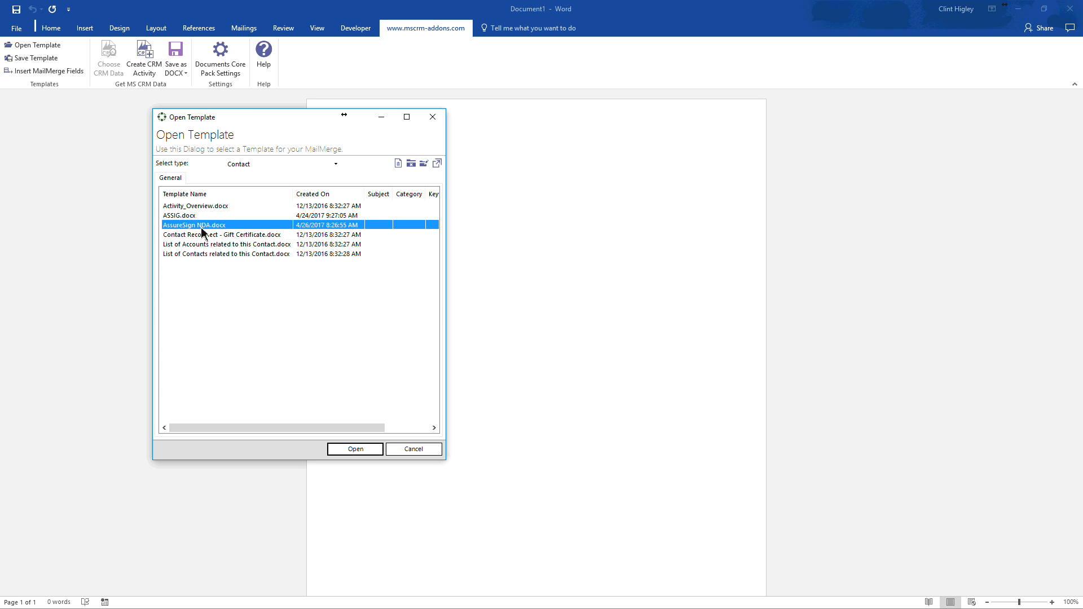
- Open the AssureSign NDA.docx contact template and show the list of mail merge fields for insertion
{"action": "double_click", "coordinate": [200, 227]}
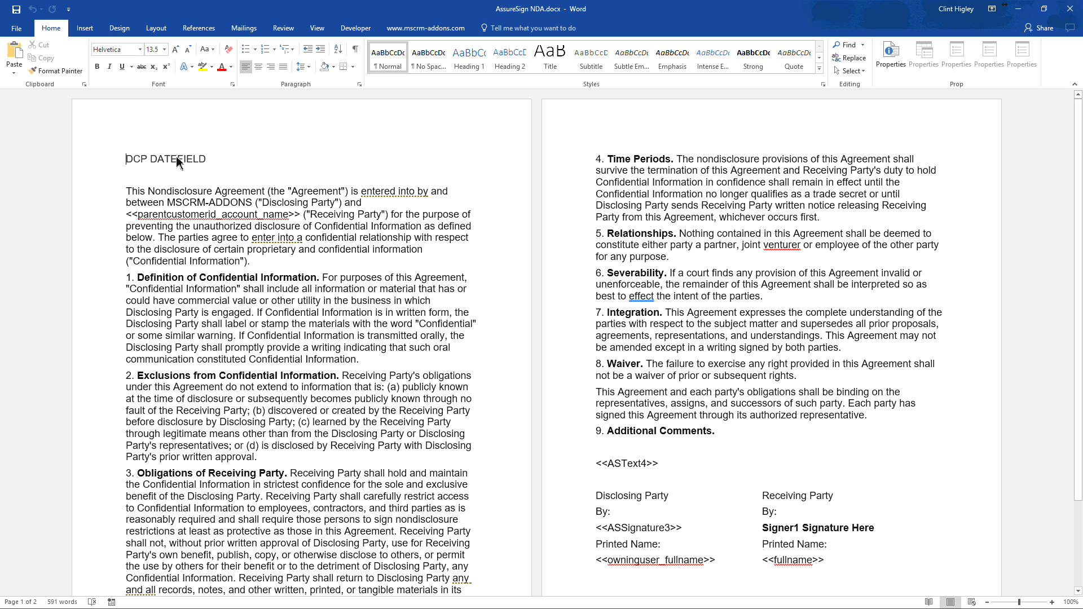
{"action": "left_click", "coordinate": [243, 215]}
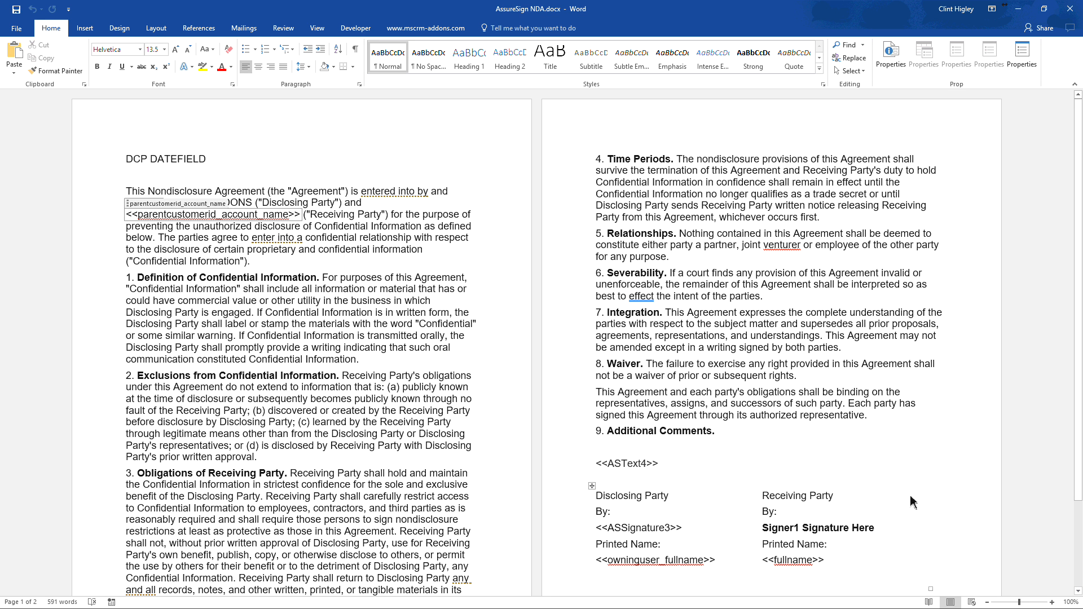
{"action": "left_click", "coordinate": [657, 528]}
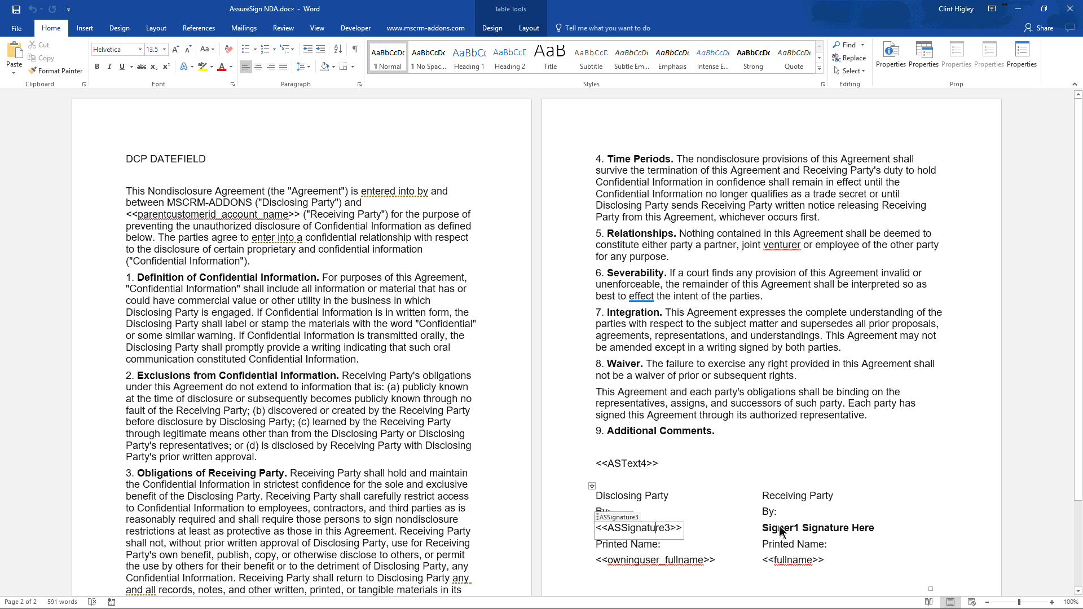
{"action": "left_click", "coordinate": [431, 30]}
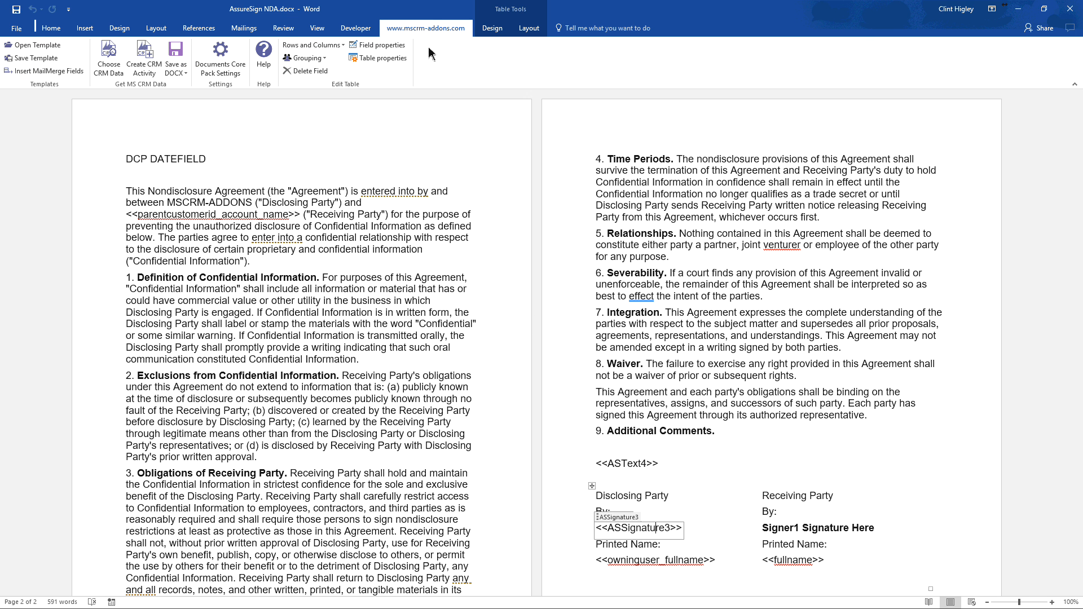
{"action": "left_click", "coordinate": [48, 70]}
- Replace the "Signer1 Signature Here" placeholder under Receiving Party with an AssureSign signature field
{"action": "scroll", "coordinate": [558, 427], "scroll_direction": "down", "scroll_amount": 5}
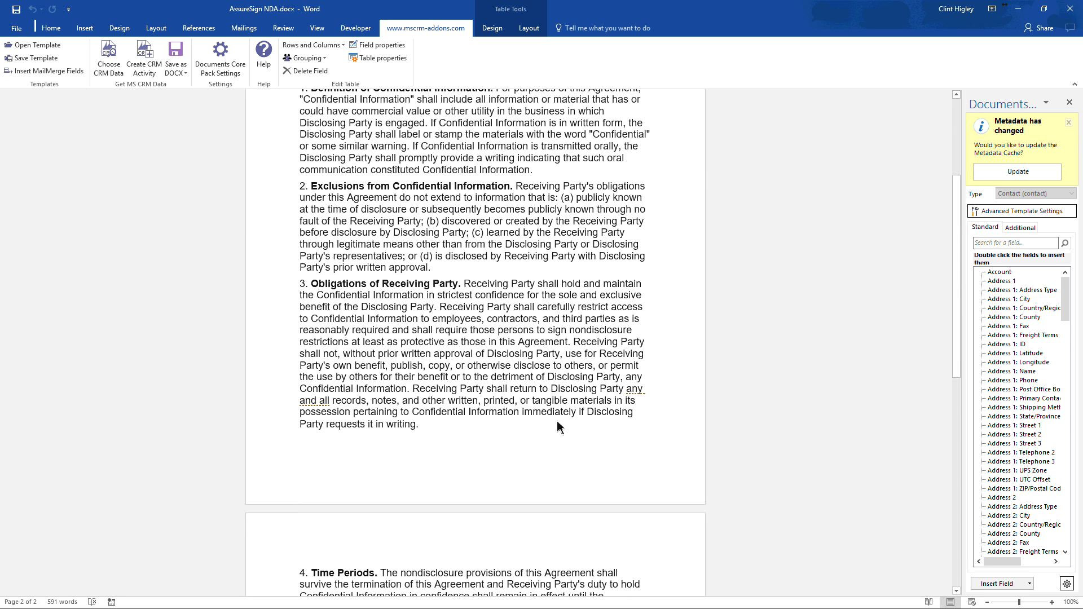
{"action": "scroll", "coordinate": [559, 427], "scroll_direction": "down", "scroll_amount": 15}
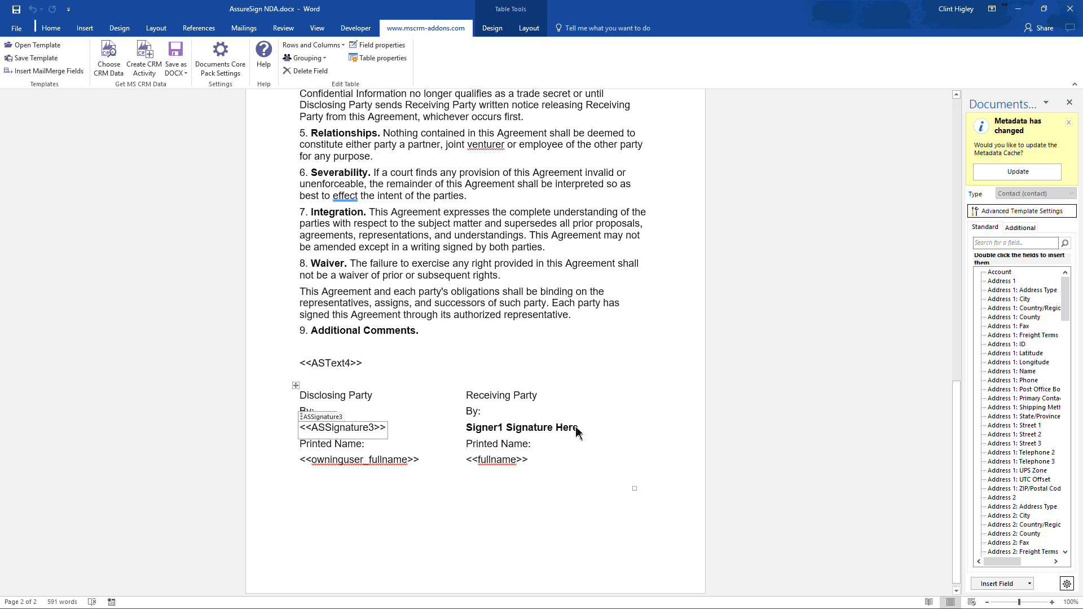
{"action": "left_click_drag", "start_coordinate": [579, 429], "coordinate": [466, 429]}
{"action": "key", "text": "Delete"}
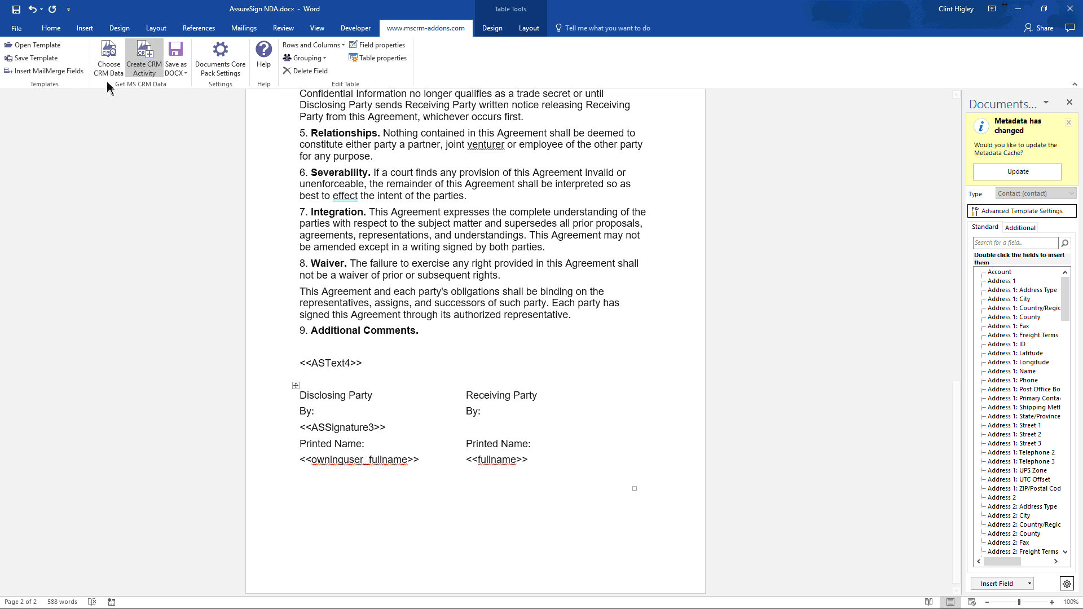
{"action": "left_click", "coordinate": [1030, 586]}
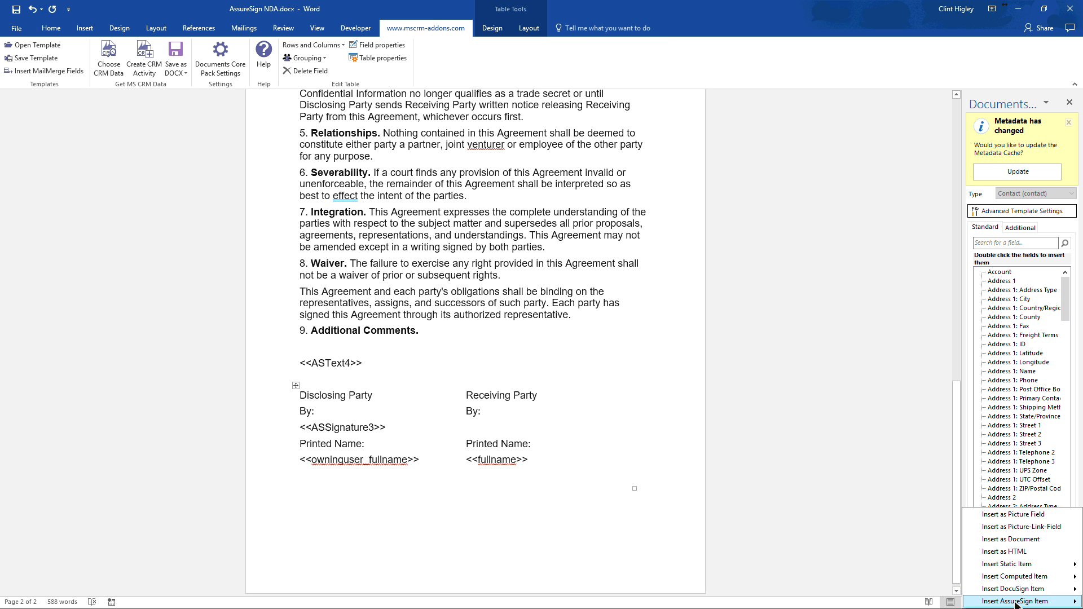
{"action": "mouse_move", "coordinate": [1018, 602]}
{"action": "left_click", "coordinate": [934, 589]}
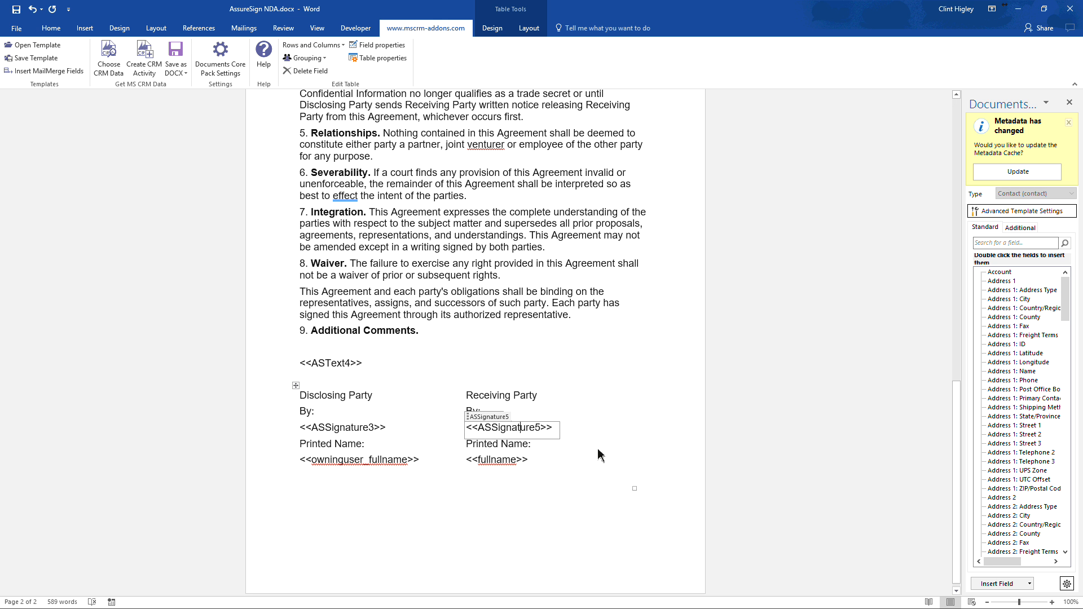
- Configure the receiving party's signature field properties to belong to Signer 1, be required, and use black ink
{"action": "left_click", "coordinate": [512, 424]}
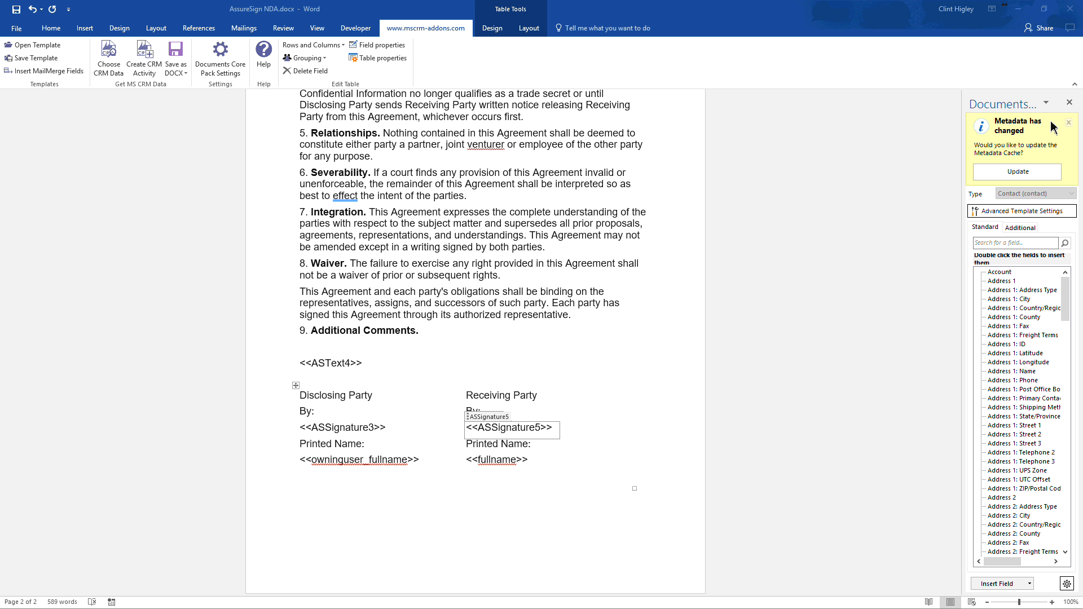
{"action": "left_click_drag", "start_coordinate": [1050, 127], "coordinate": [257, 127]}
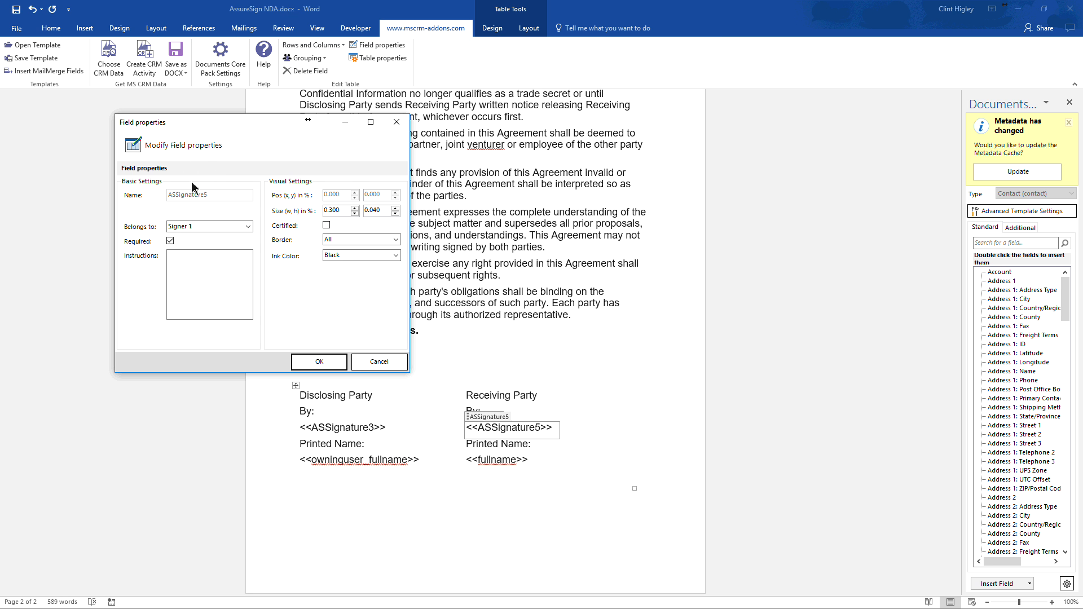
{"action": "left_click", "coordinate": [249, 226]}
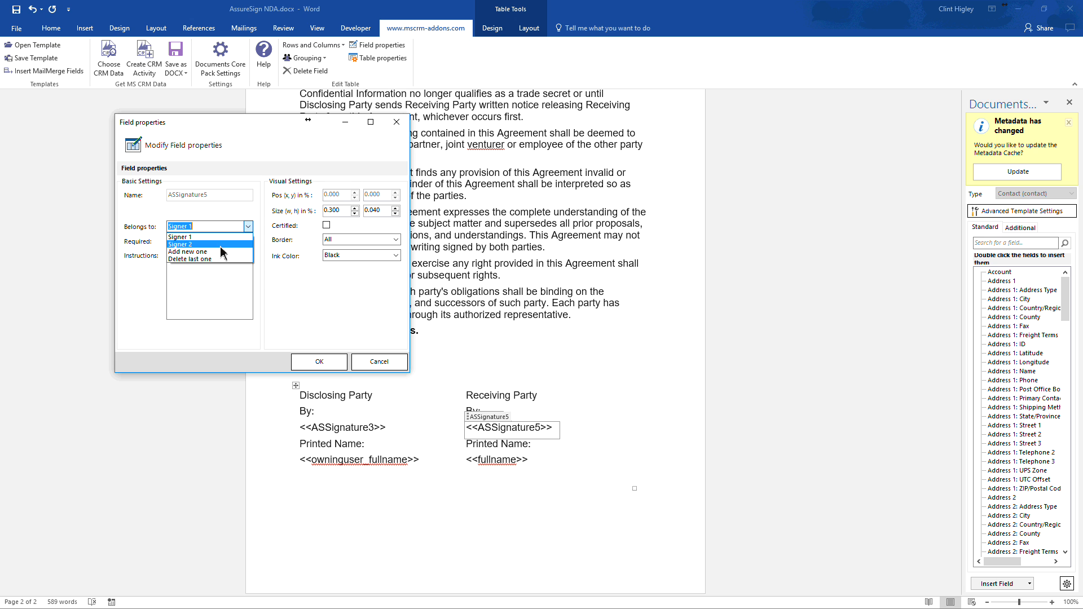
{"action": "left_click", "coordinate": [193, 239]}
{"action": "left_click", "coordinate": [170, 241]}
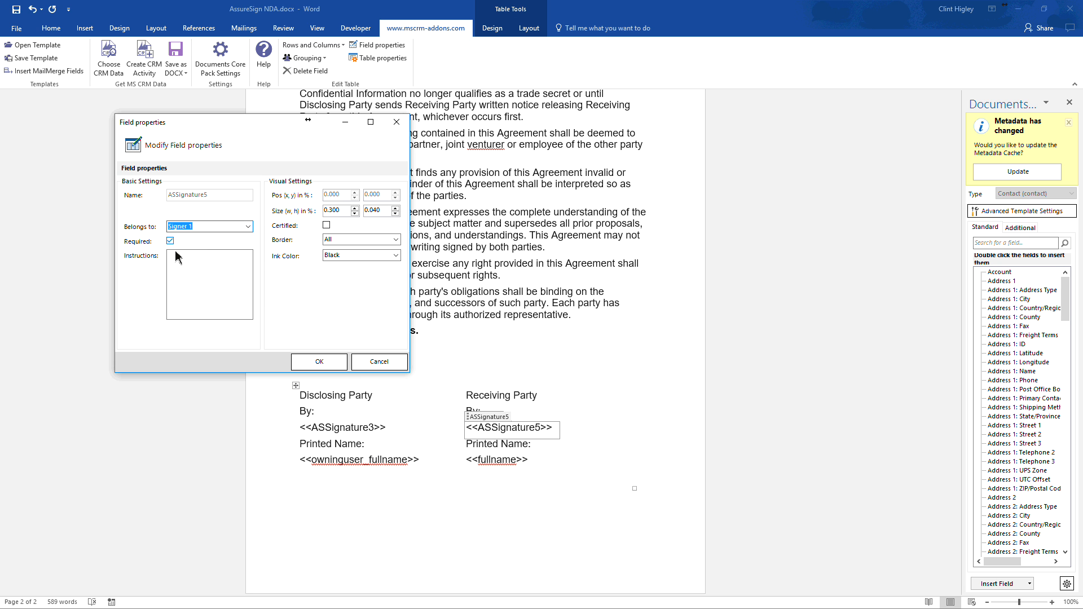
{"action": "left_click", "coordinate": [188, 275]}
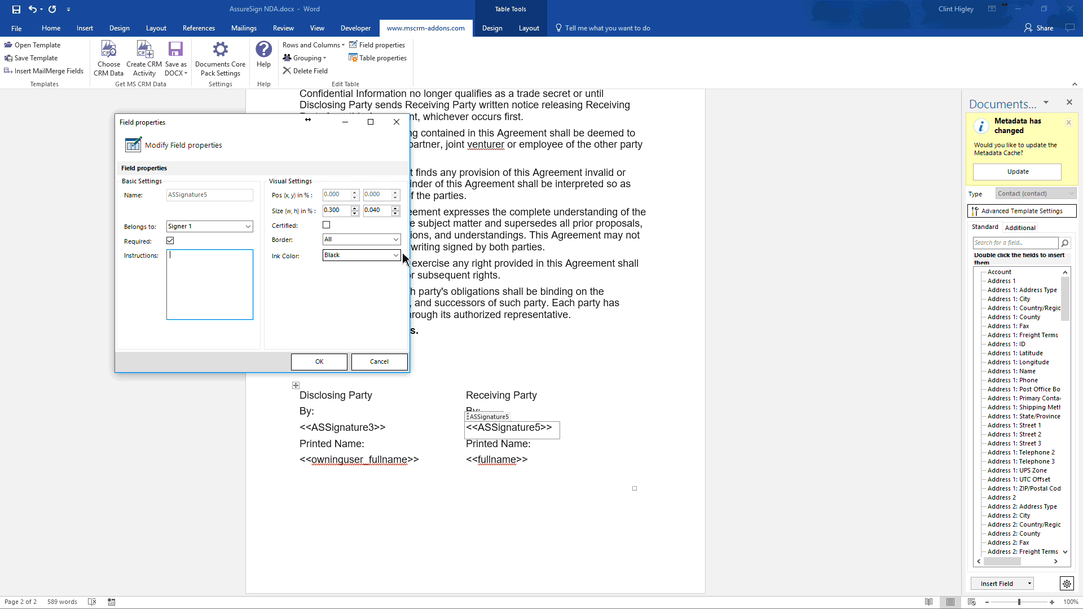
{"action": "left_click", "coordinate": [361, 256]}
{"action": "left_click", "coordinate": [349, 265]}
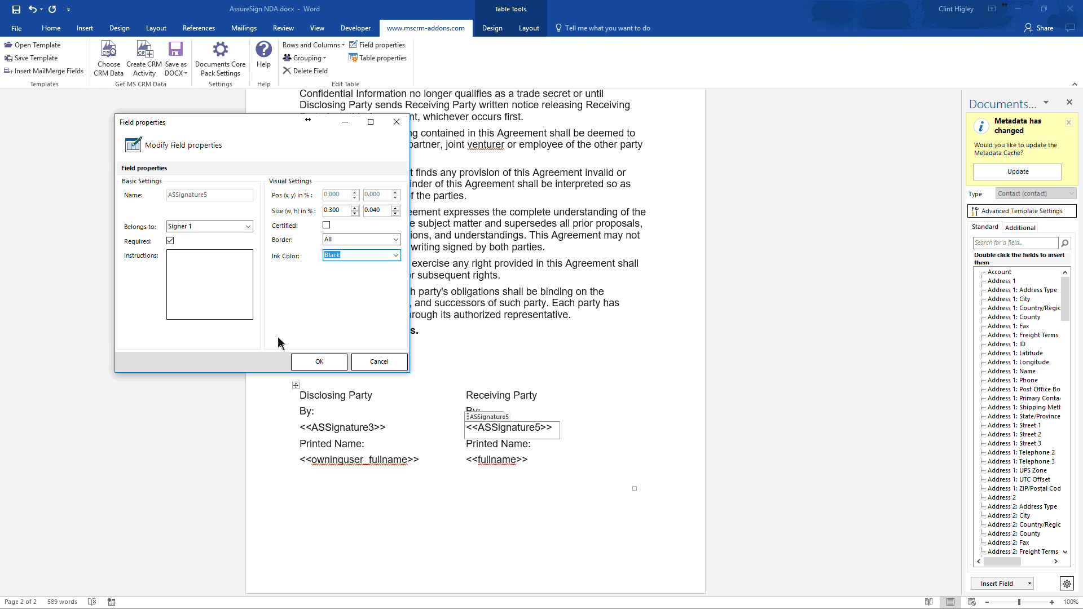
{"action": "left_click", "coordinate": [319, 361]}
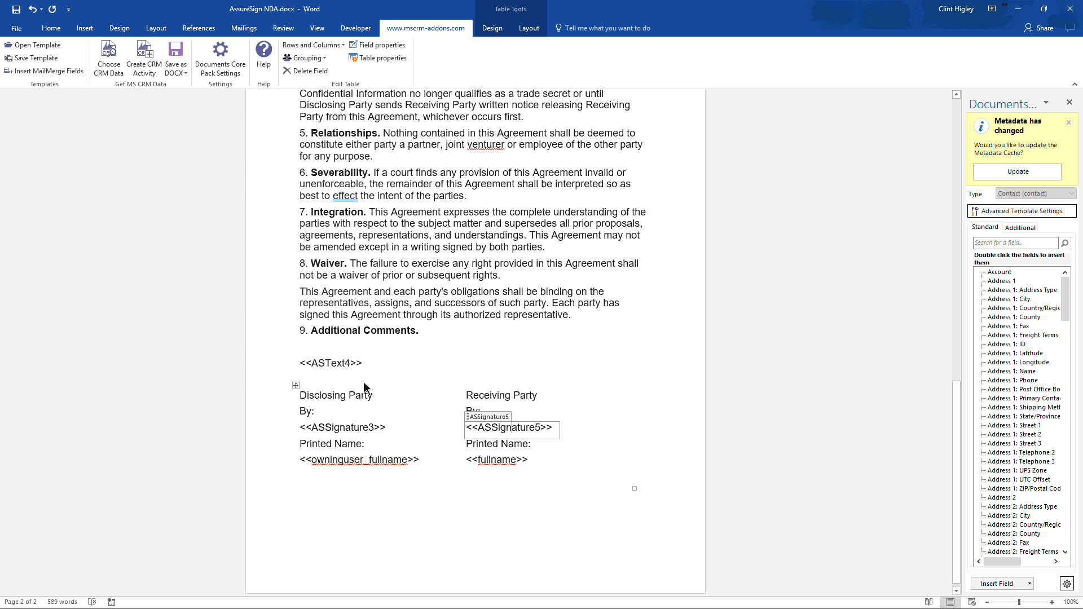
- Review the field properties of the disclosing party's signature field and close them without changes
{"action": "left_click", "coordinate": [364, 432]}
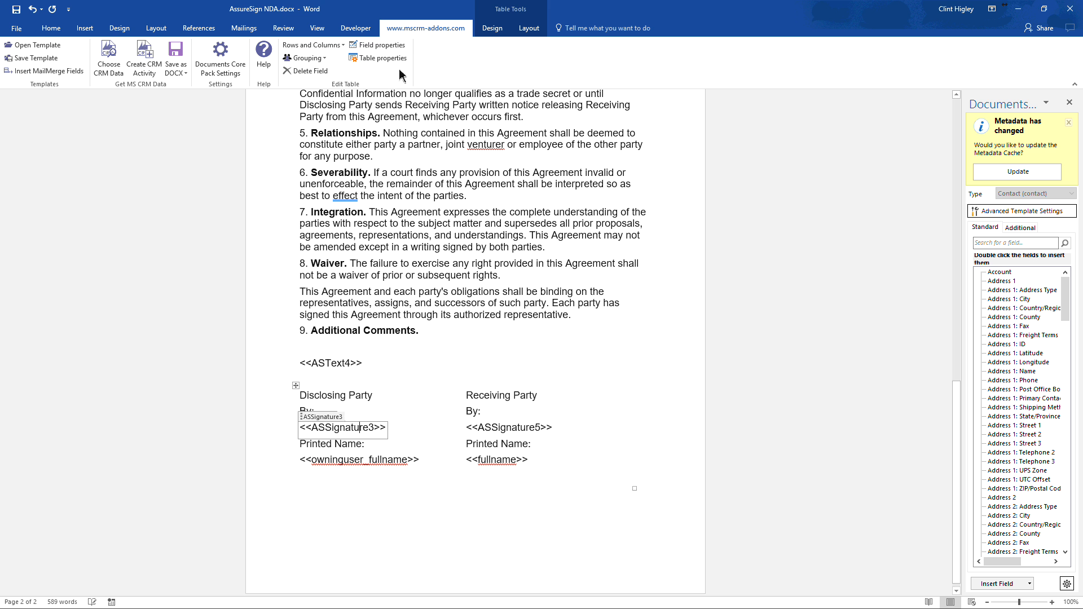
{"action": "left_click", "coordinate": [382, 57]}
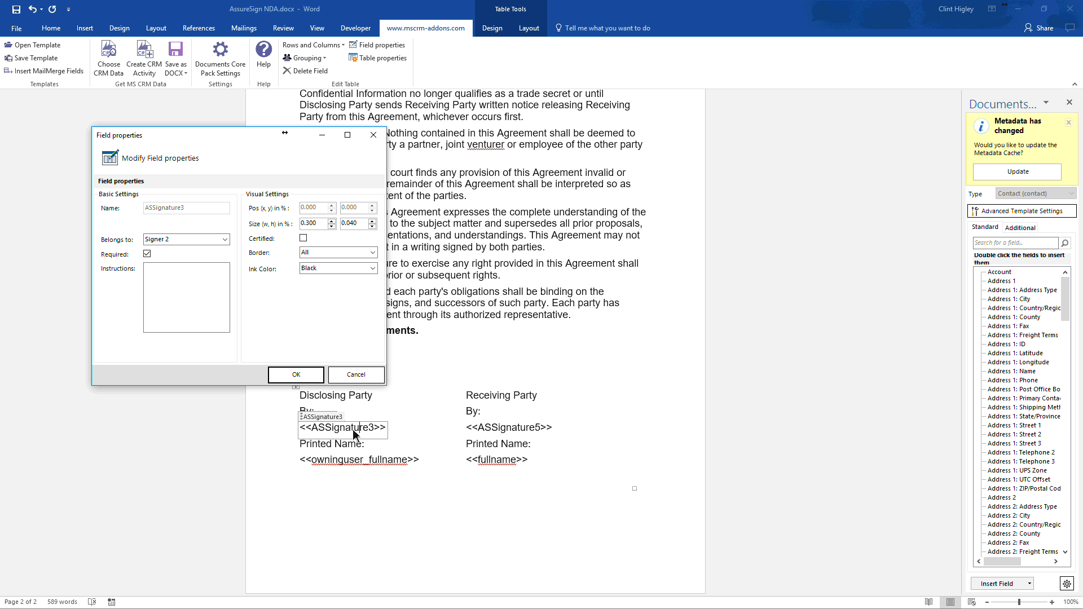
{"action": "left_click", "coordinate": [361, 375]}
{"action": "left_click", "coordinate": [361, 375]}
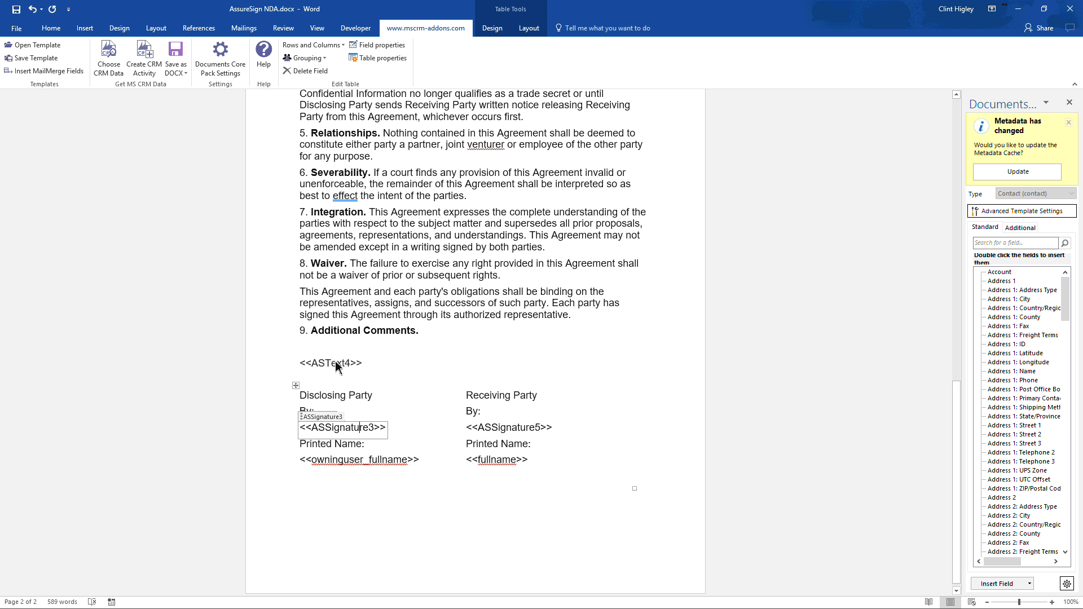
- Review the field properties and signer instructions of the text field under Additional Comments
{"action": "left_click", "coordinate": [338, 364]}
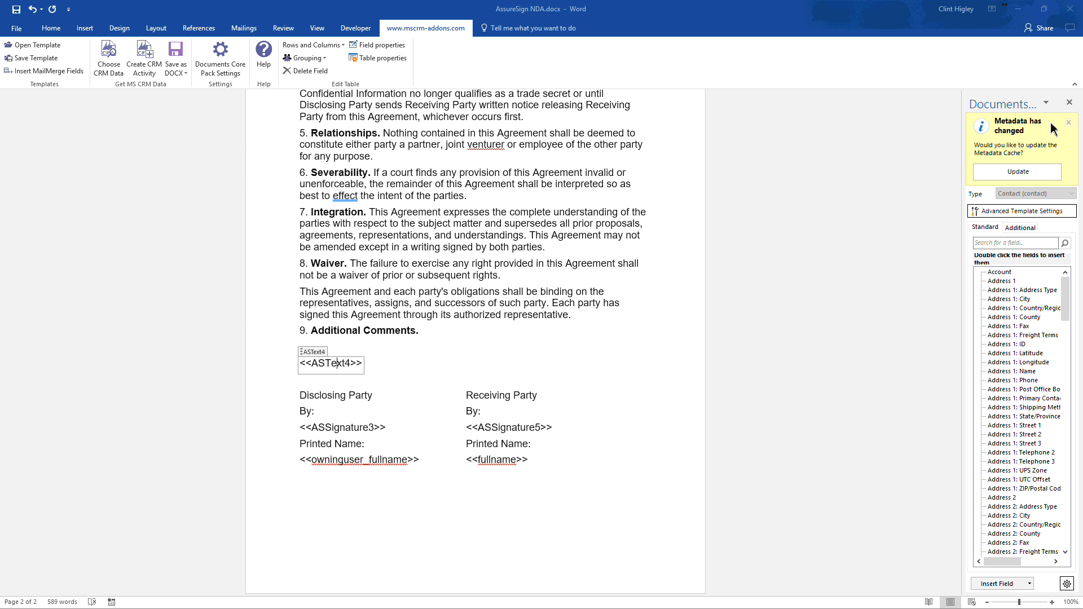
{"action": "left_click", "coordinate": [376, 45]}
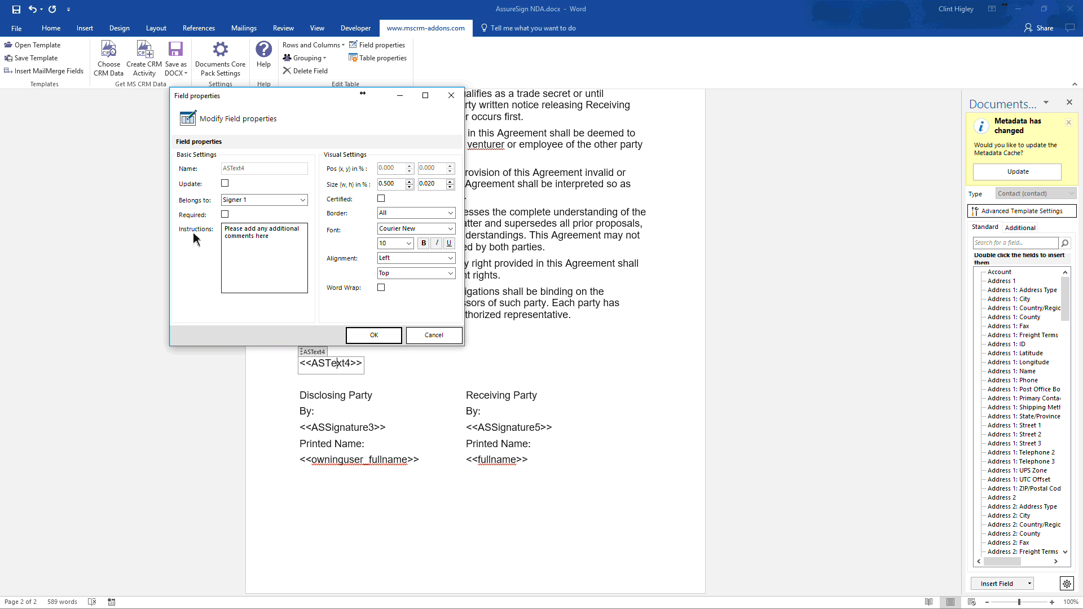
{"action": "left_click_drag", "start_coordinate": [305, 101], "coordinate": [659, 83]}
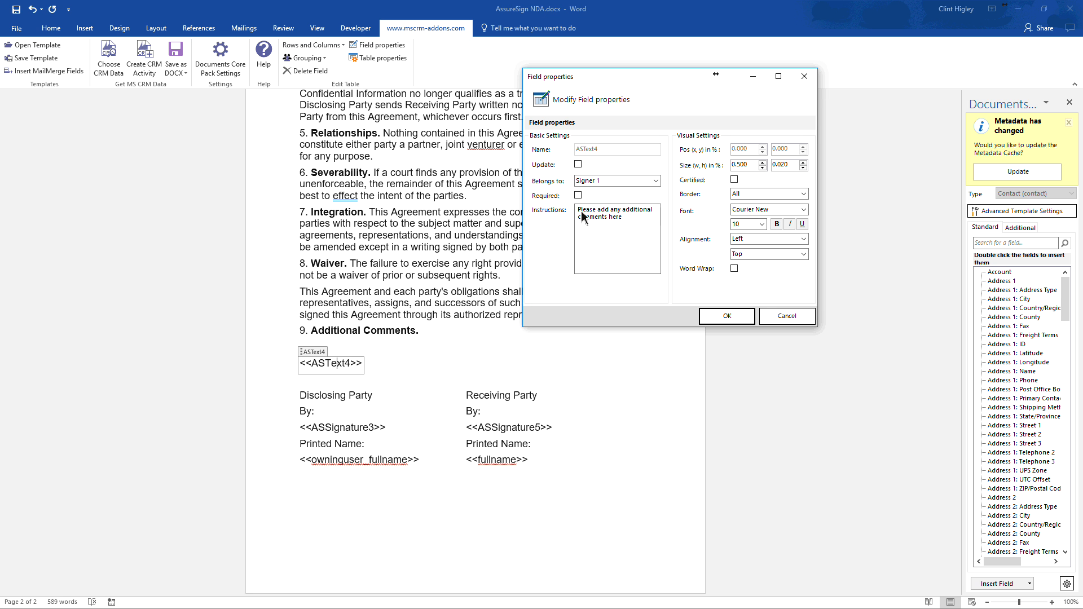
{"action": "left_click_drag", "start_coordinate": [578, 209], "coordinate": [635, 222]}
{"action": "left_click", "coordinate": [635, 221]}
{"action": "left_click", "coordinate": [726, 314]}
- Save the template as AssureSign NDA.docx, overwriting the existing file
{"action": "left_click", "coordinate": [31, 59]}
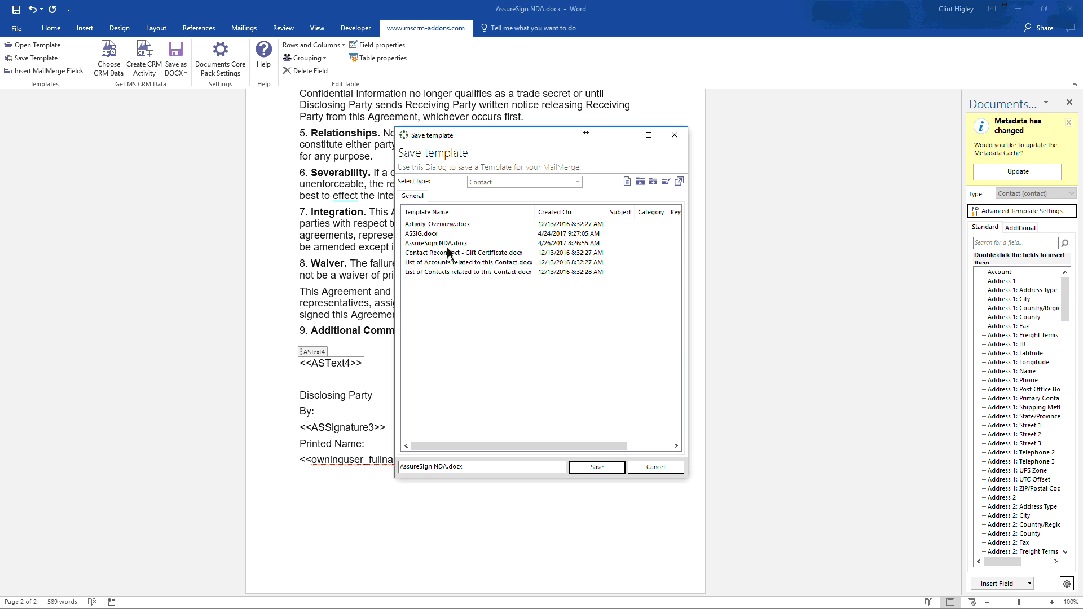
{"action": "left_click", "coordinate": [596, 470]}
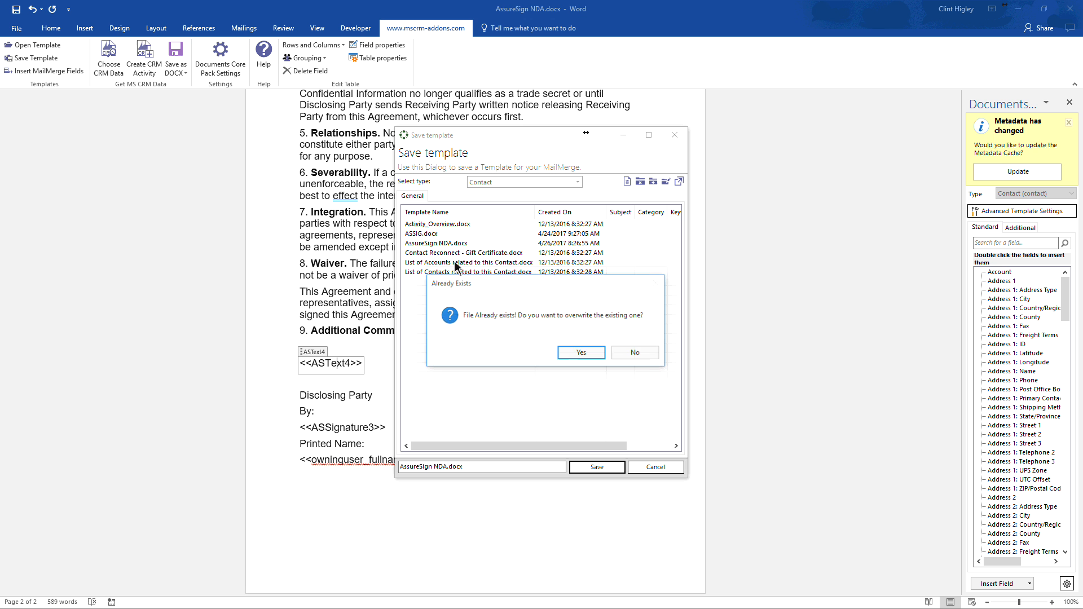
{"action": "left_click", "coordinate": [581, 354]}
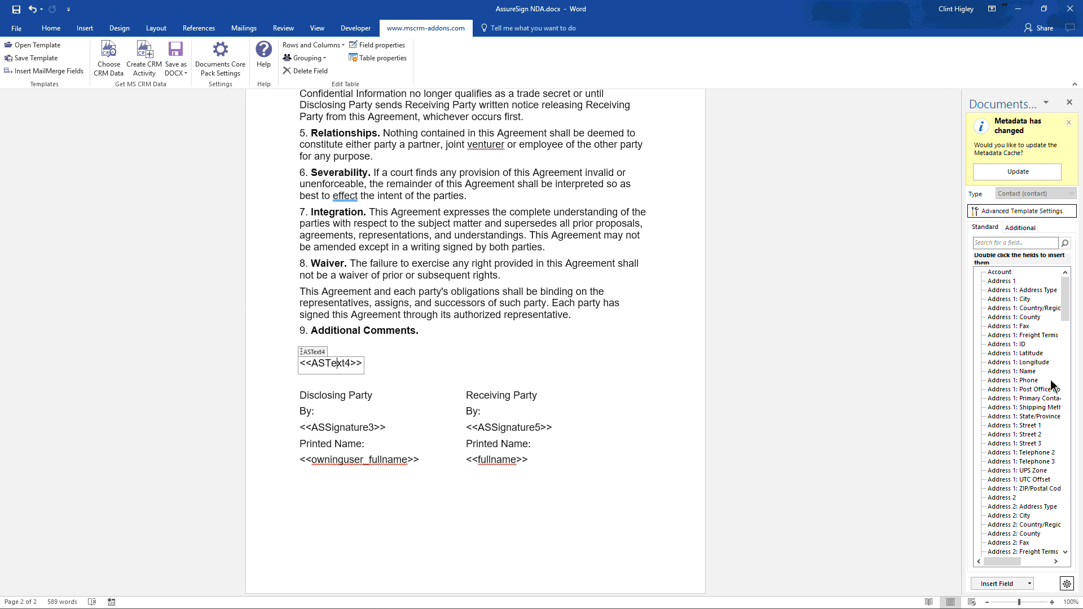
- Switch to Microsoft Dynamics CRM and open the AssureSign company's contact record from the active contacts
{"action": "key", "text": "alt+Tab"}
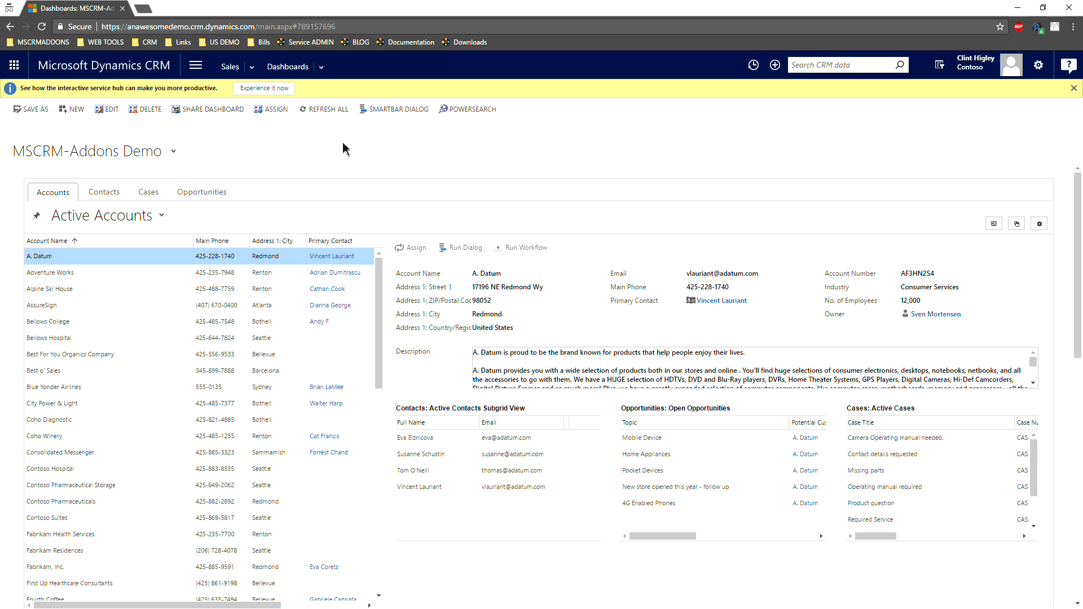
{"action": "left_click", "coordinate": [105, 194]}
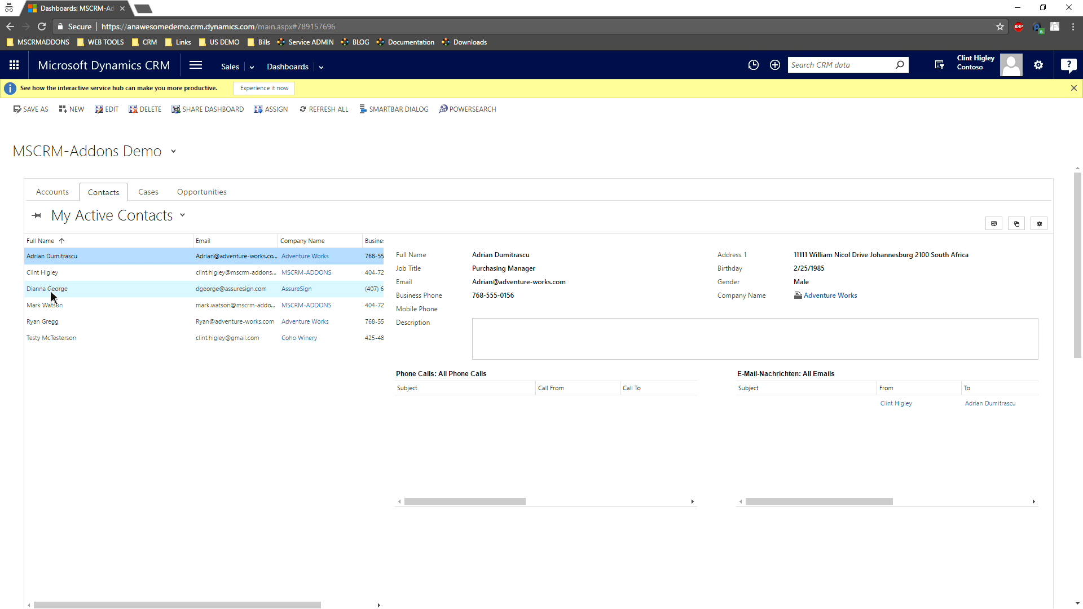
{"action": "double_click", "coordinate": [50, 293]}
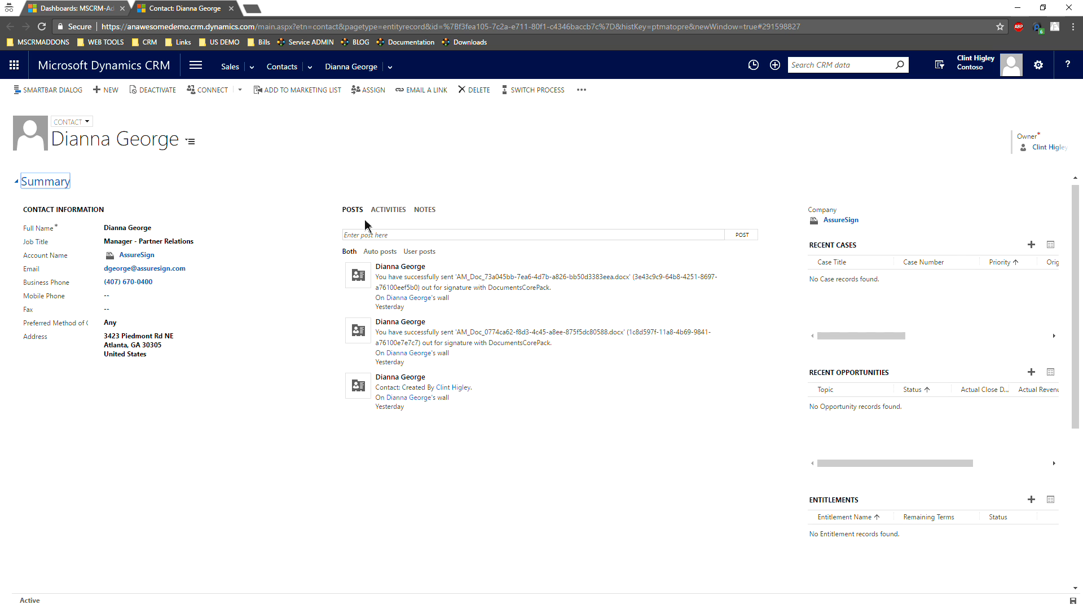
- Start creating a document for the contact from the AssureSign NDA.docx template and proceed to the output options
{"action": "left_click", "coordinate": [581, 90]}
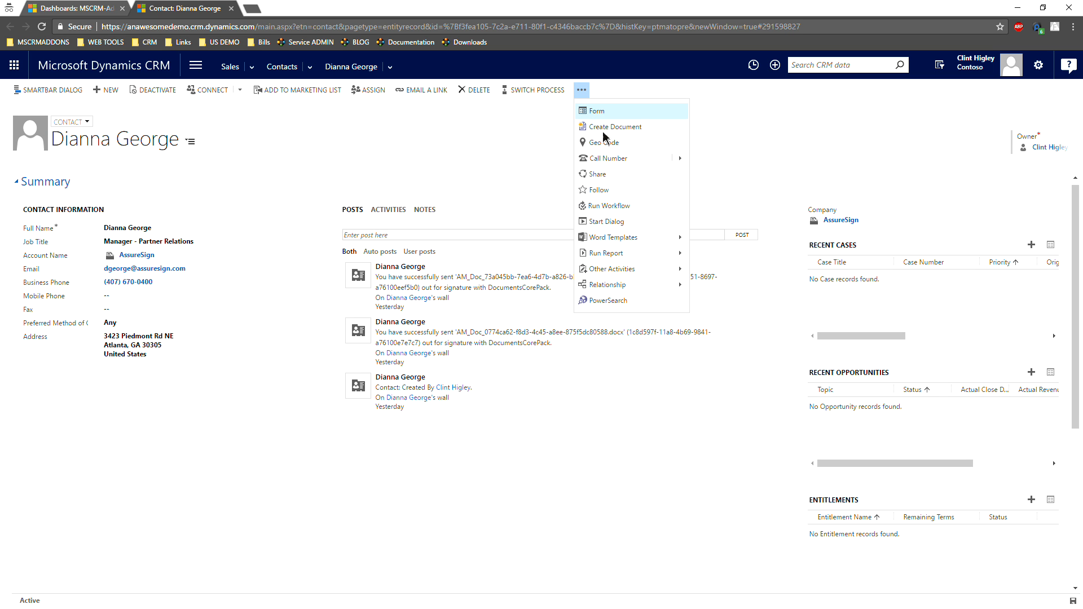
{"action": "left_click", "coordinate": [601, 130]}
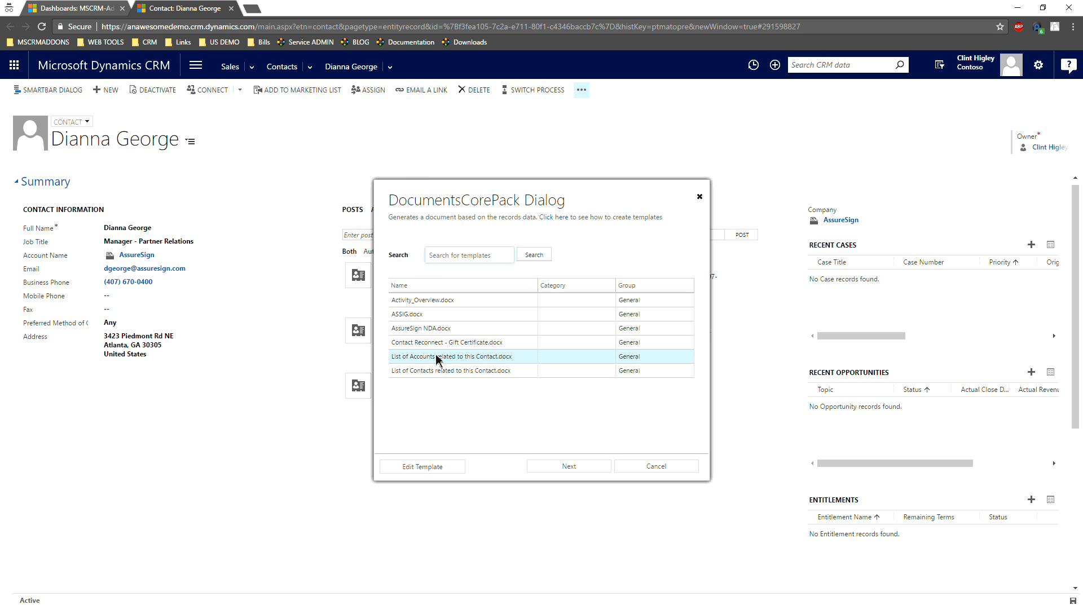
{"action": "left_click", "coordinate": [440, 332]}
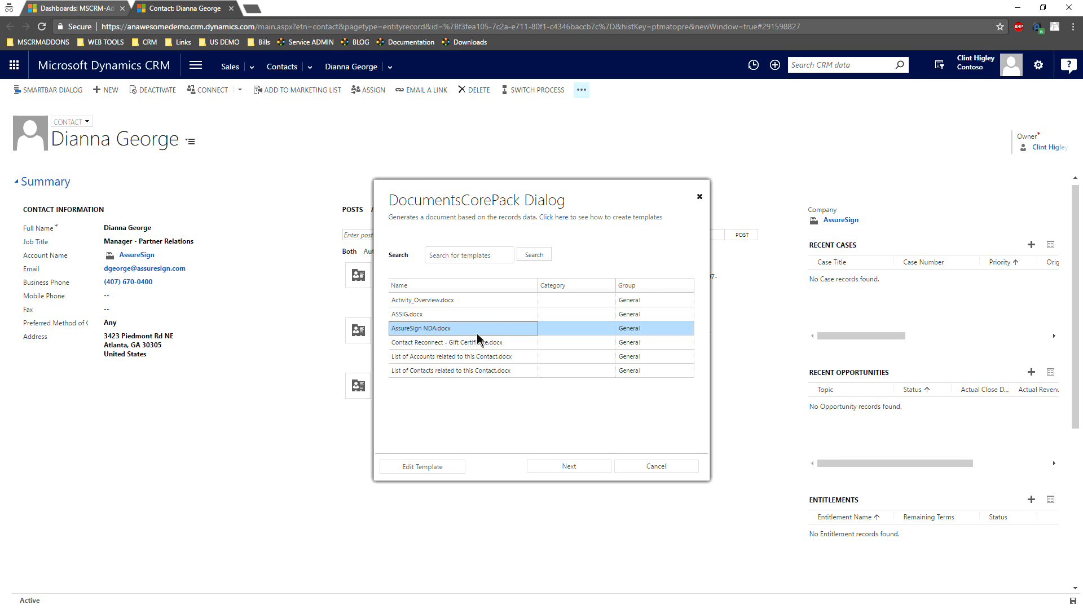
{"action": "left_click", "coordinate": [569, 466]}
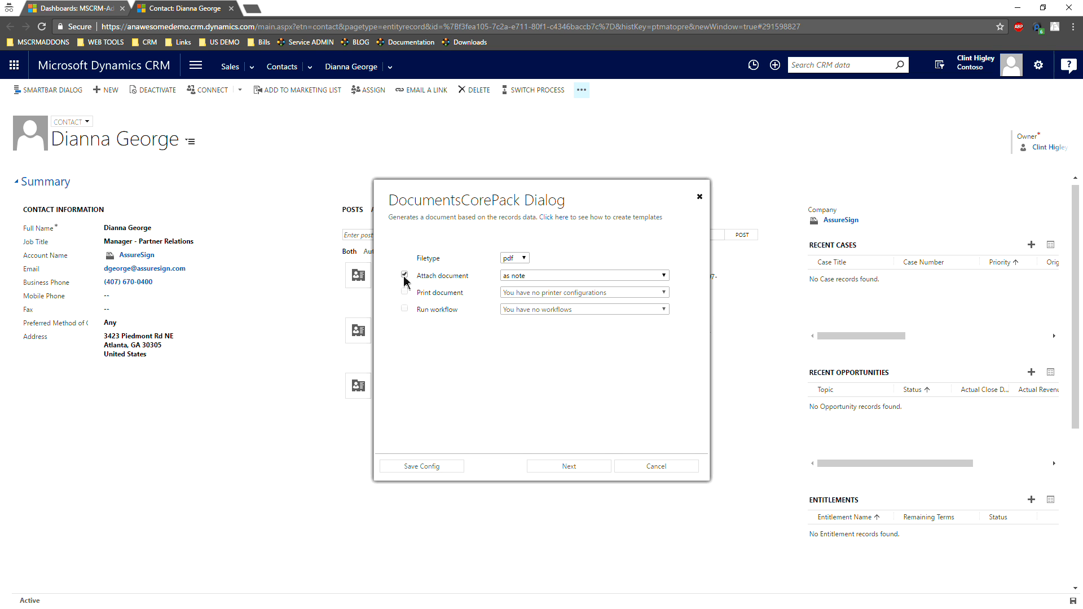
- Attach the document as AssureSign email, set the second recipient to the record owner, and proceed to the preview stage
{"action": "left_click", "coordinate": [536, 277]}
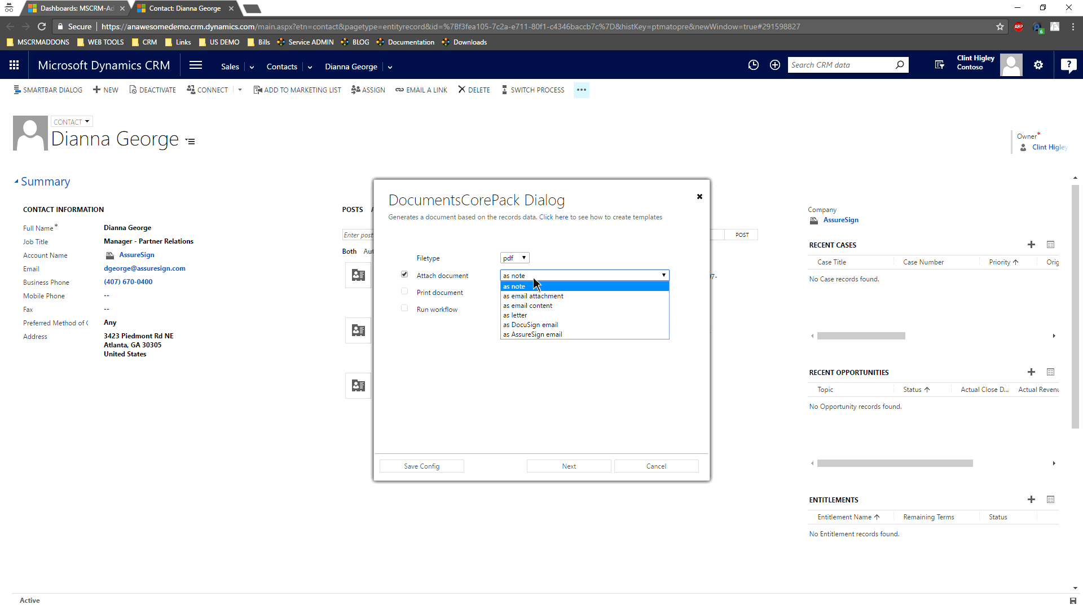
{"action": "left_click", "coordinate": [540, 335]}
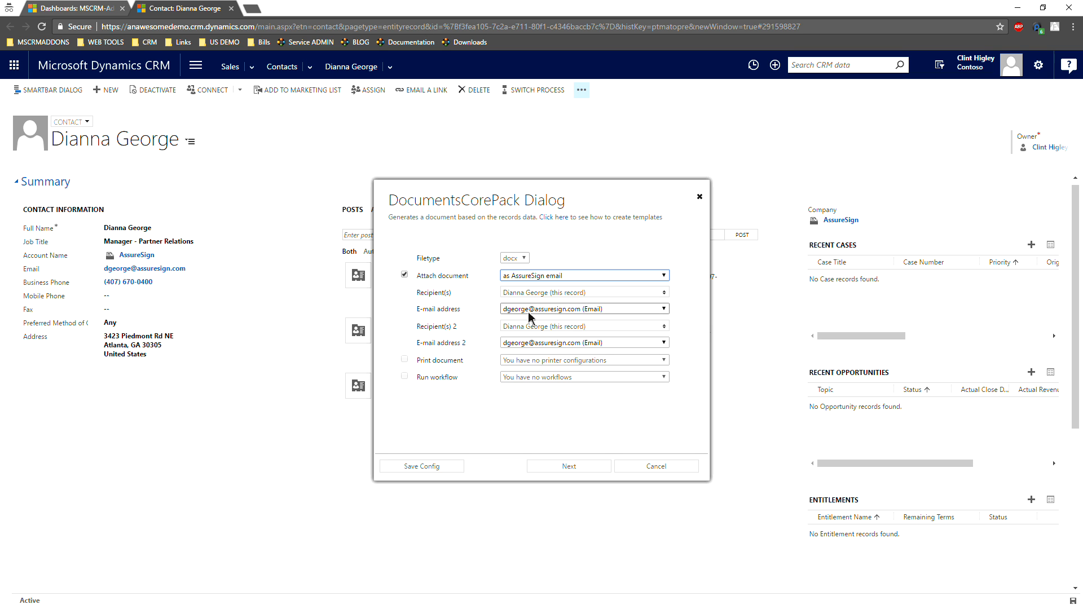
{"action": "left_click", "coordinate": [661, 327]}
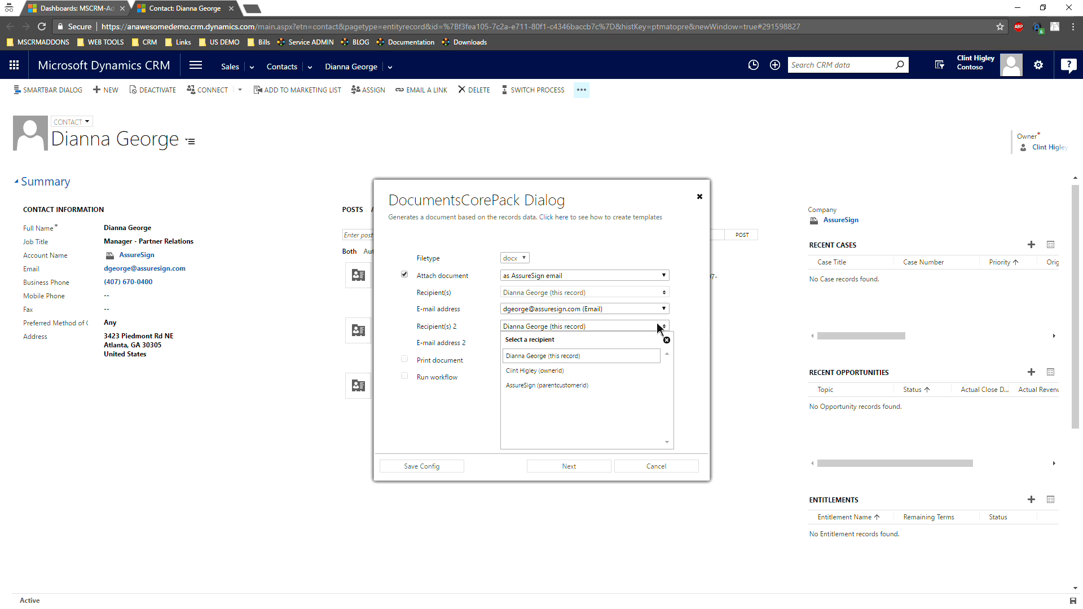
{"action": "left_click", "coordinate": [553, 372]}
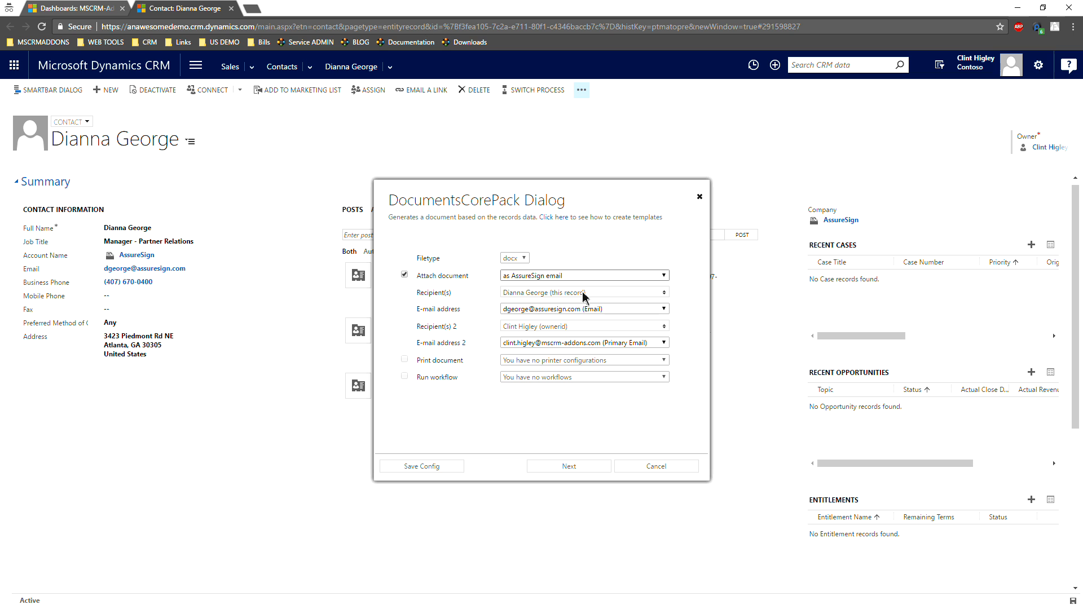
{"action": "left_click", "coordinate": [563, 466]}
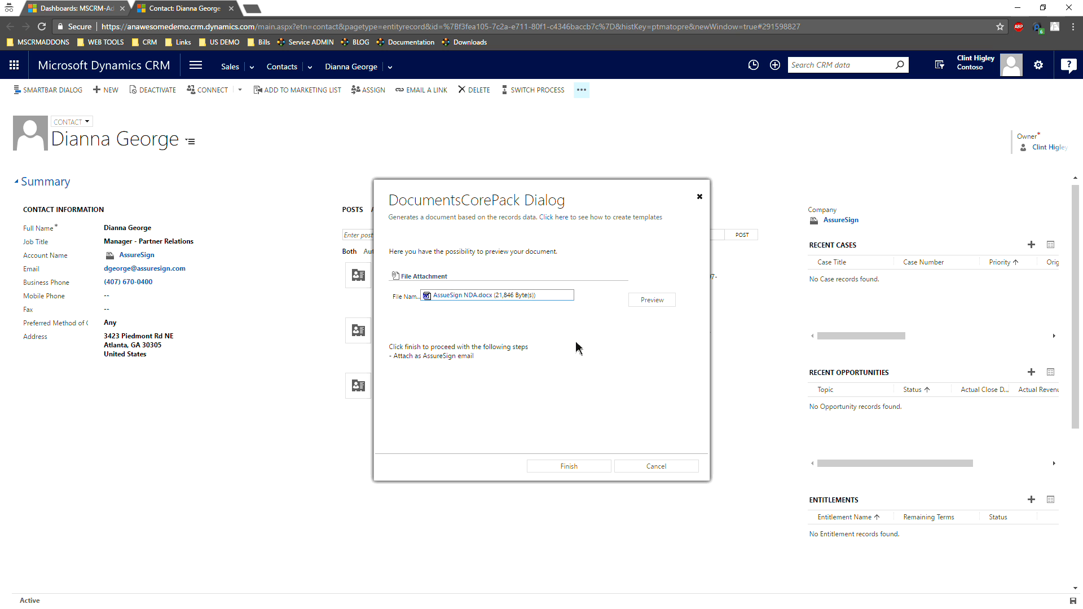
- Preview the generated NDA down to the signature blocks and finish the dialog to send it out for signature
{"action": "left_click", "coordinate": [652, 301]}
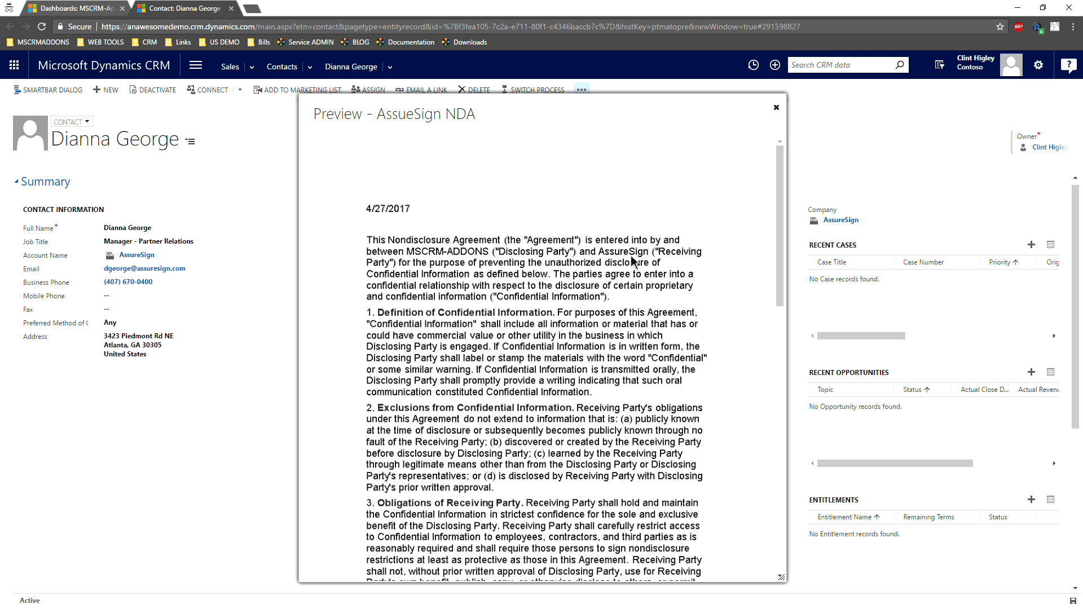
{"action": "mouse_move", "coordinate": [781, 237]}
{"action": "left_mouse_down"}
{"action": "mouse_move", "coordinate": [759, 343]}
{"action": "mouse_move", "coordinate": [752, 522]}
{"action": "mouse_move", "coordinate": [760, 512]}
{"action": "left_mouse_up"}
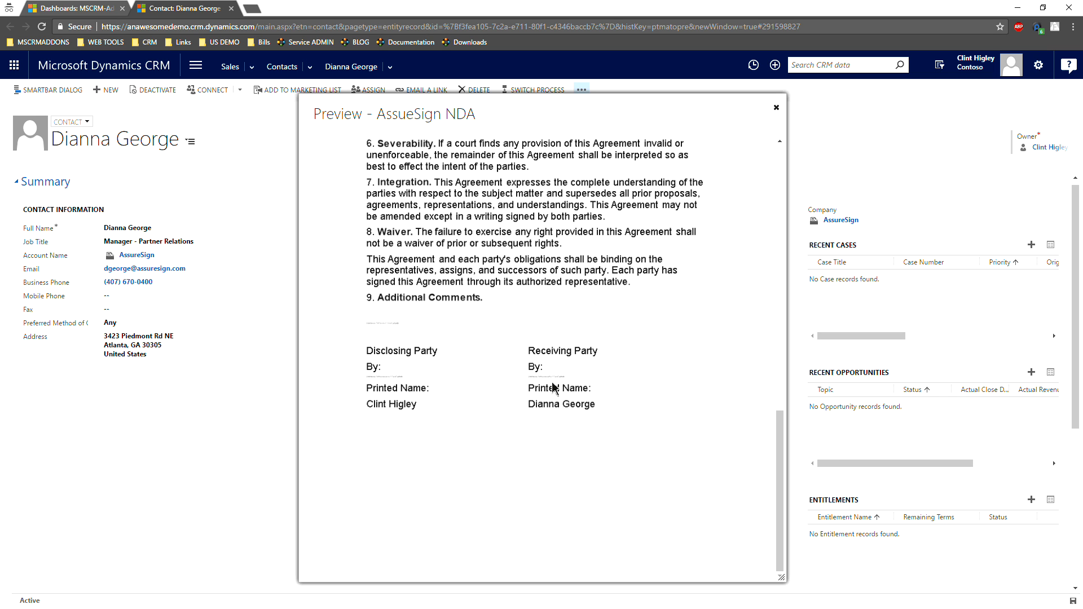
{"action": "left_click", "coordinate": [776, 107]}
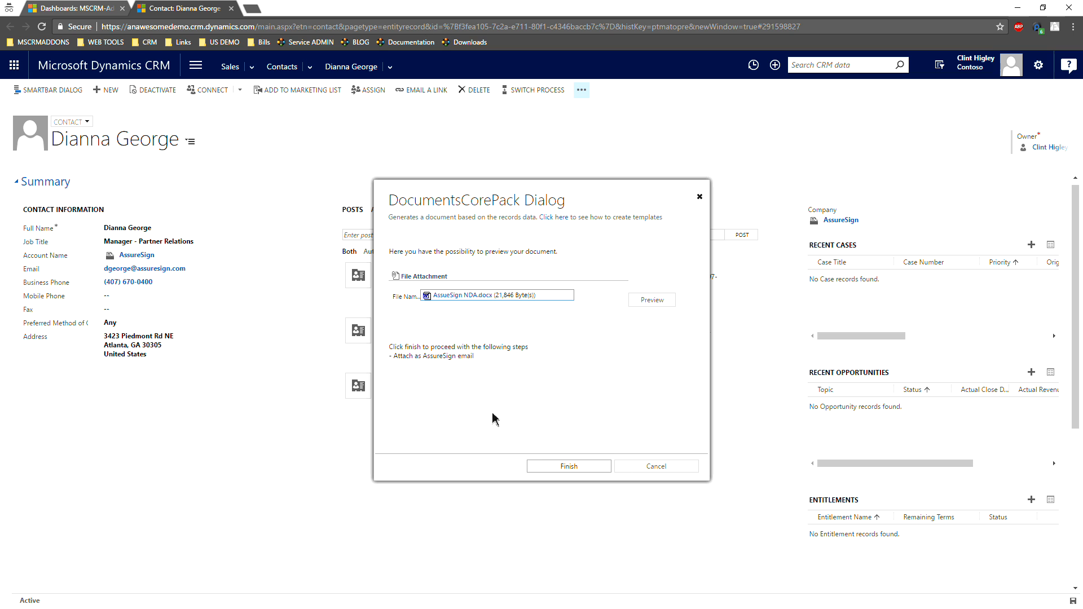
{"action": "left_click", "coordinate": [585, 470]}
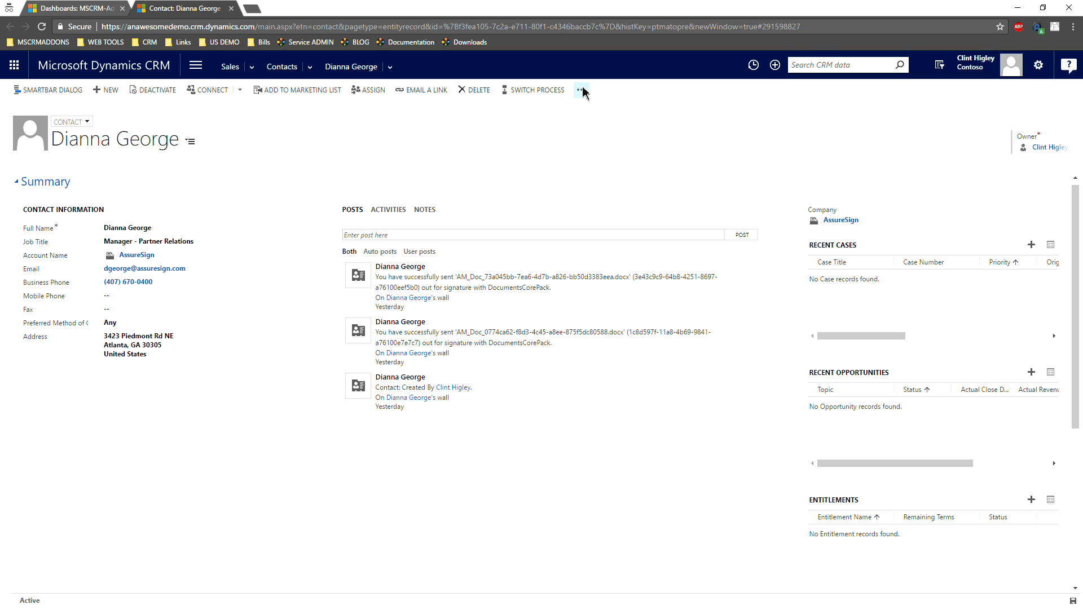
- Open the NDA's AssureSign document record from the contact's related AssureSign Documents
{"action": "left_click", "coordinate": [389, 69]}
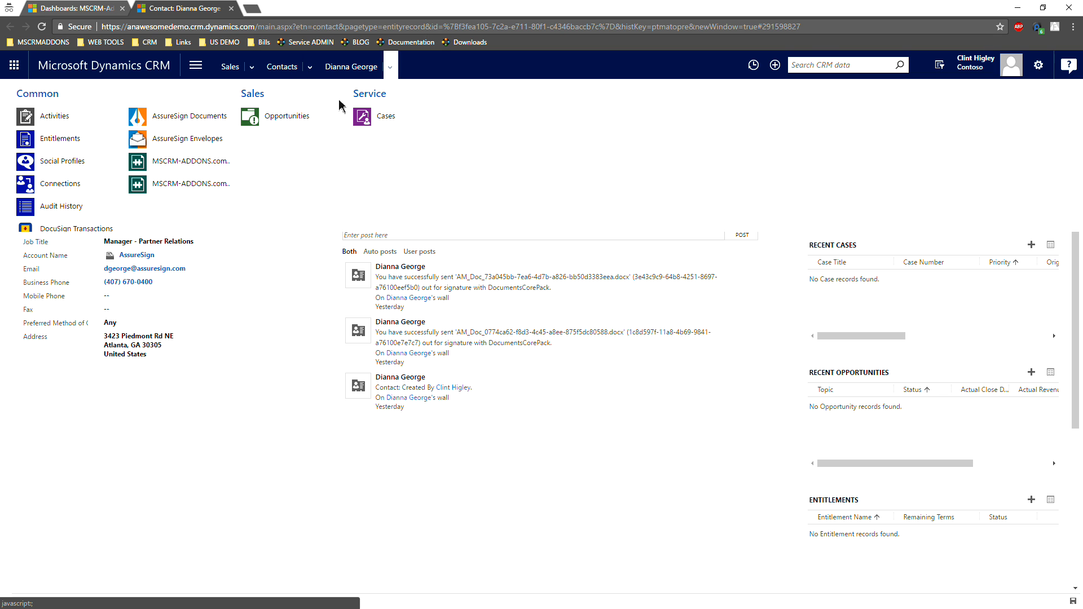
{"action": "left_click", "coordinate": [174, 121]}
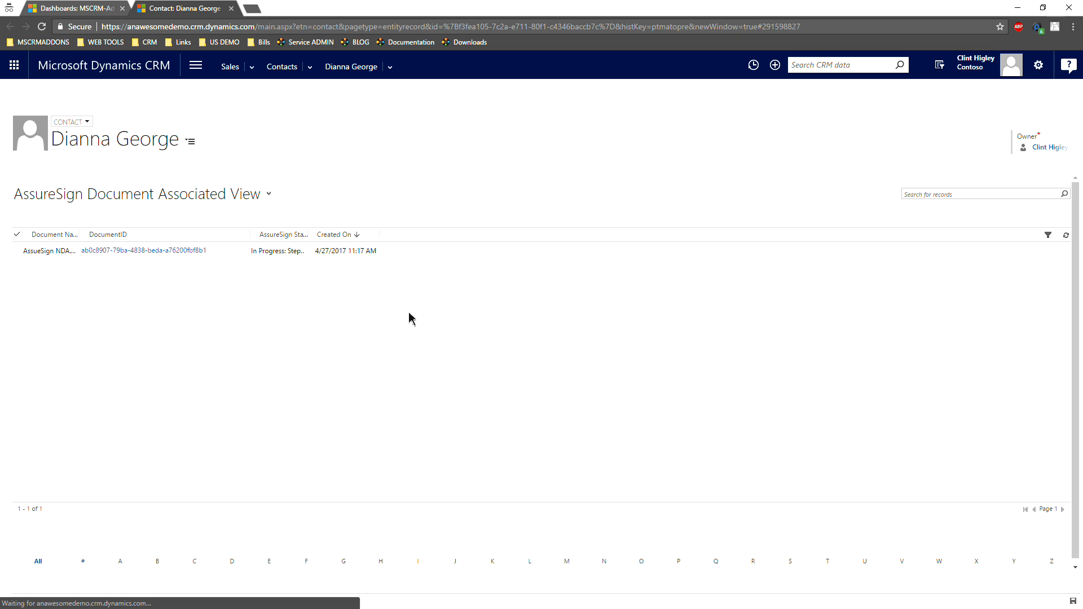
{"action": "left_click", "coordinate": [240, 257]}
{"action": "double_click", "coordinate": [240, 257]}
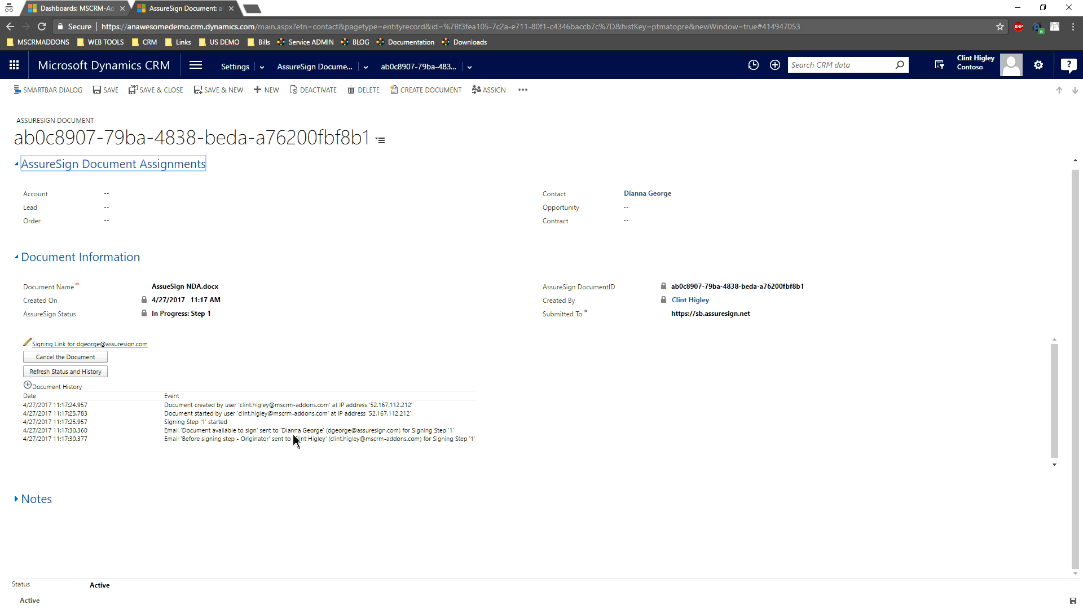
- Refresh the document's status and history and review the first signer's logged events
{"action": "left_click", "coordinate": [75, 374]}
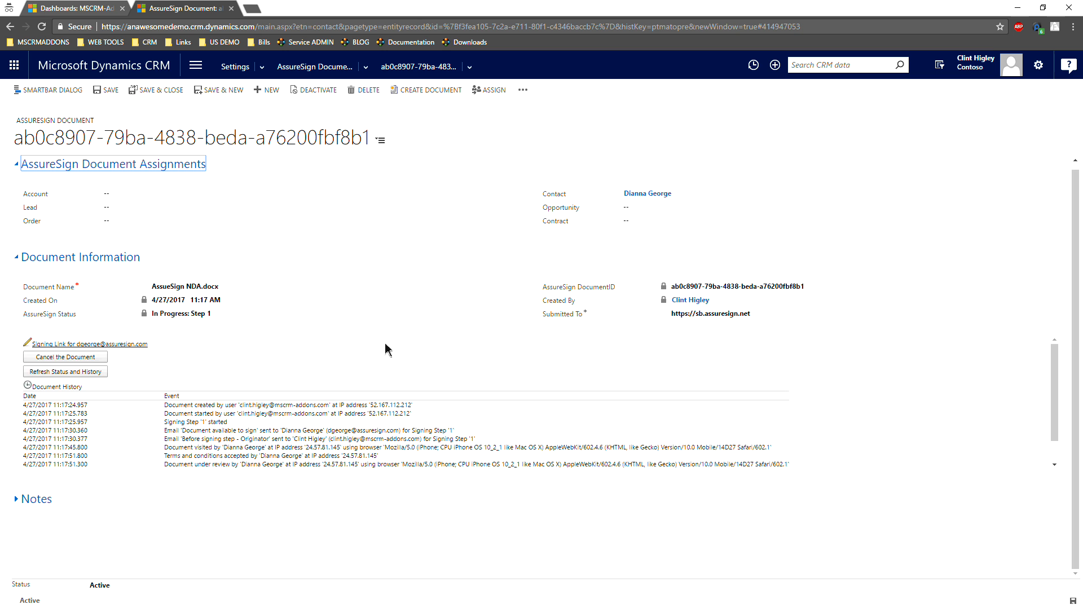
{"action": "scroll", "coordinate": [375, 448], "scroll_direction": "down", "scroll_amount": 1}
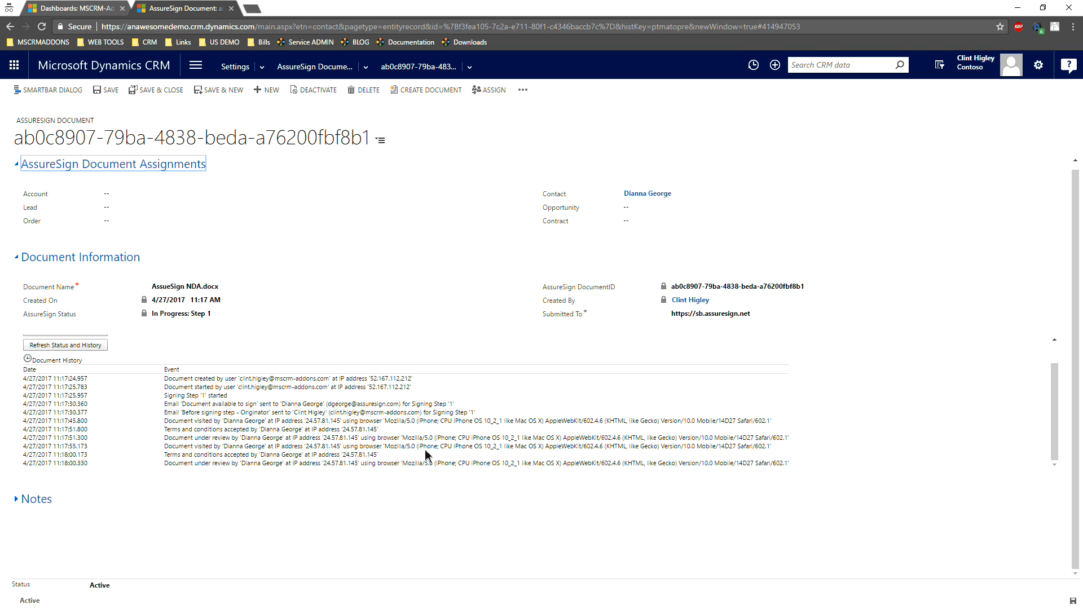
{"action": "left_click", "coordinate": [77, 345]}
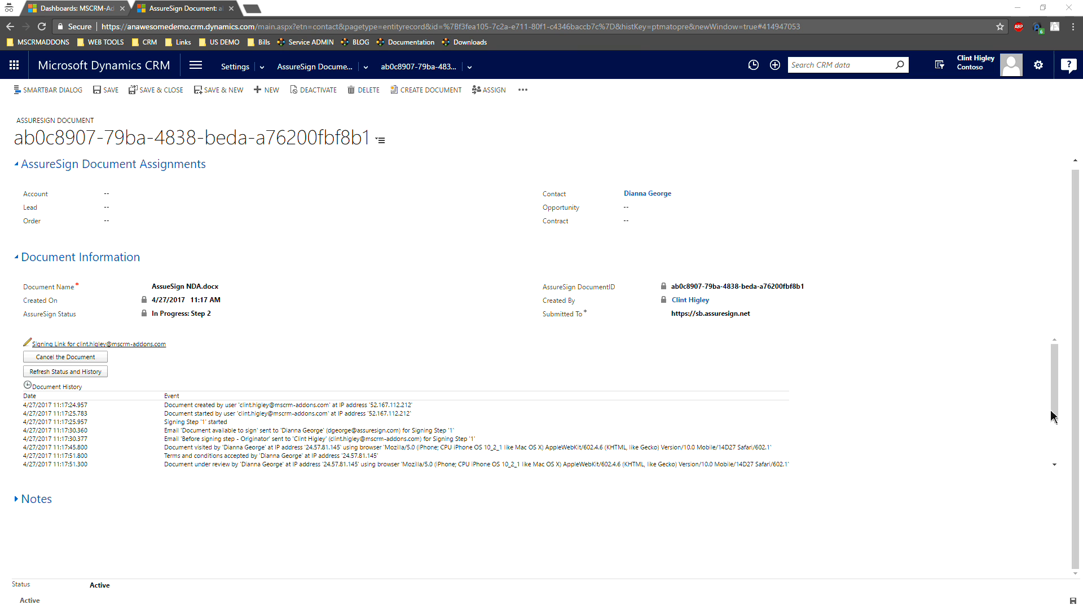
- Switch to the signing request email in Outlook and open its signing page in a maximized browser window
{"action": "key", "text": "alt+Tab"}
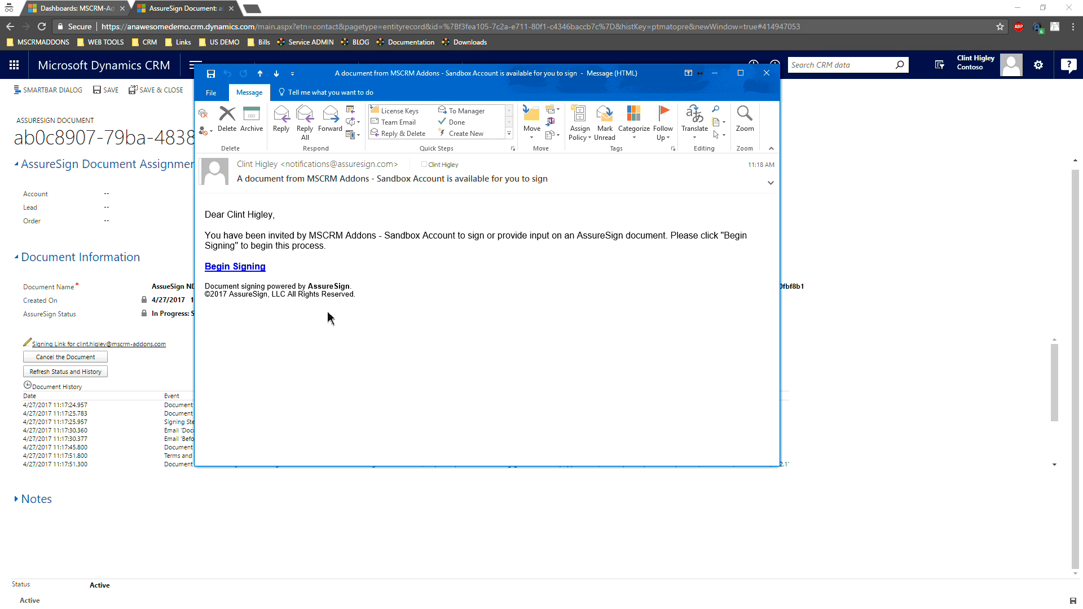
{"action": "left_click", "coordinate": [229, 268]}
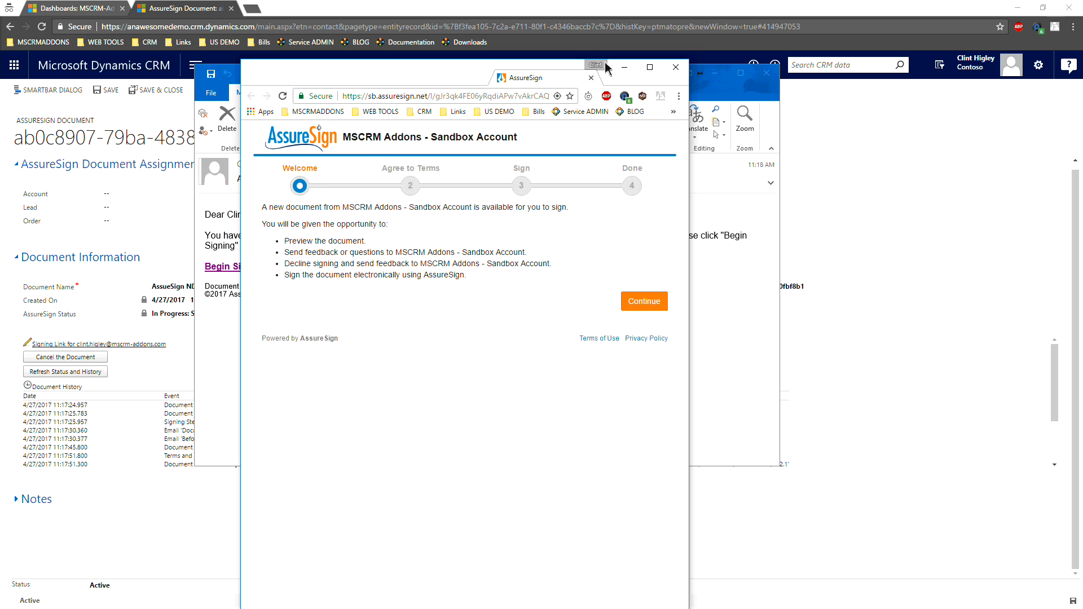
{"action": "double_click", "coordinate": [552, 55]}
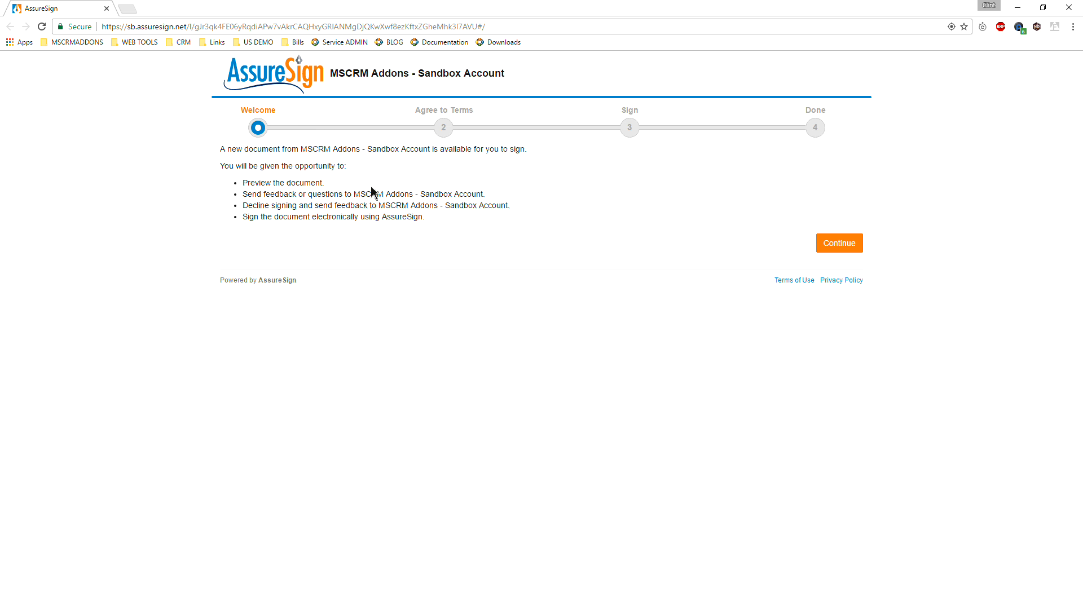
- Continue past the welcome page, agree to the terms and conditions, and start signing
{"action": "left_click", "coordinate": [849, 249]}
{"action": "left_click", "coordinate": [832, 244]}
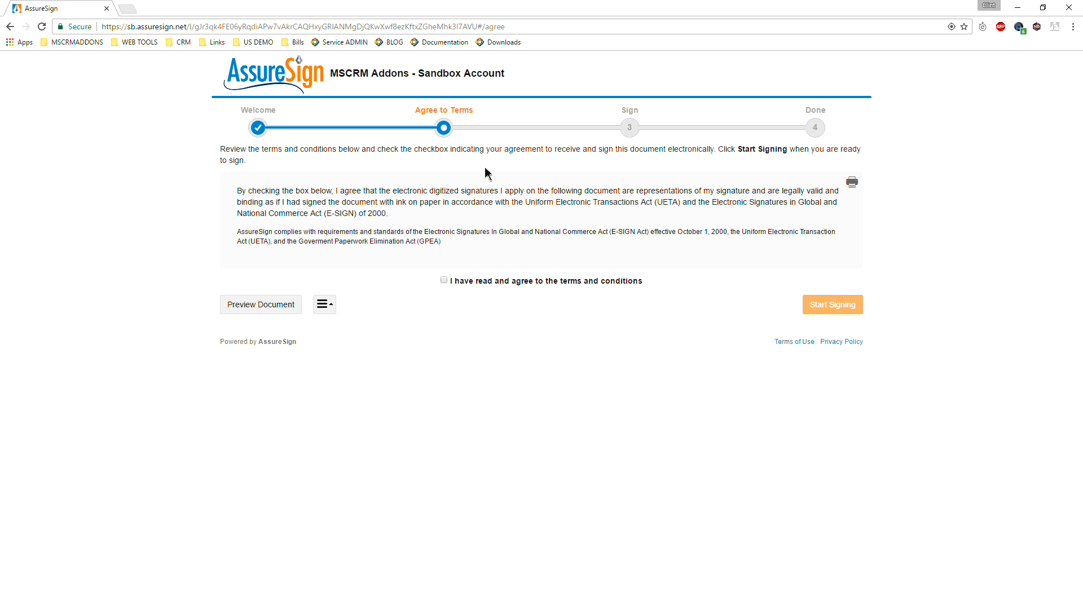
{"action": "left_click", "coordinate": [445, 280]}
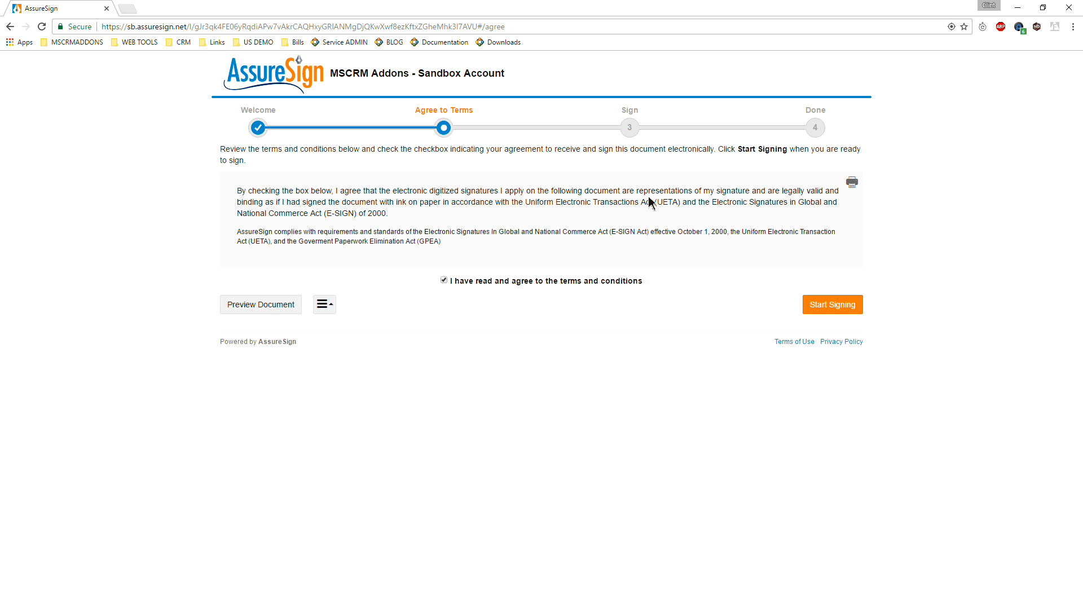
{"action": "left_click", "coordinate": [836, 317]}
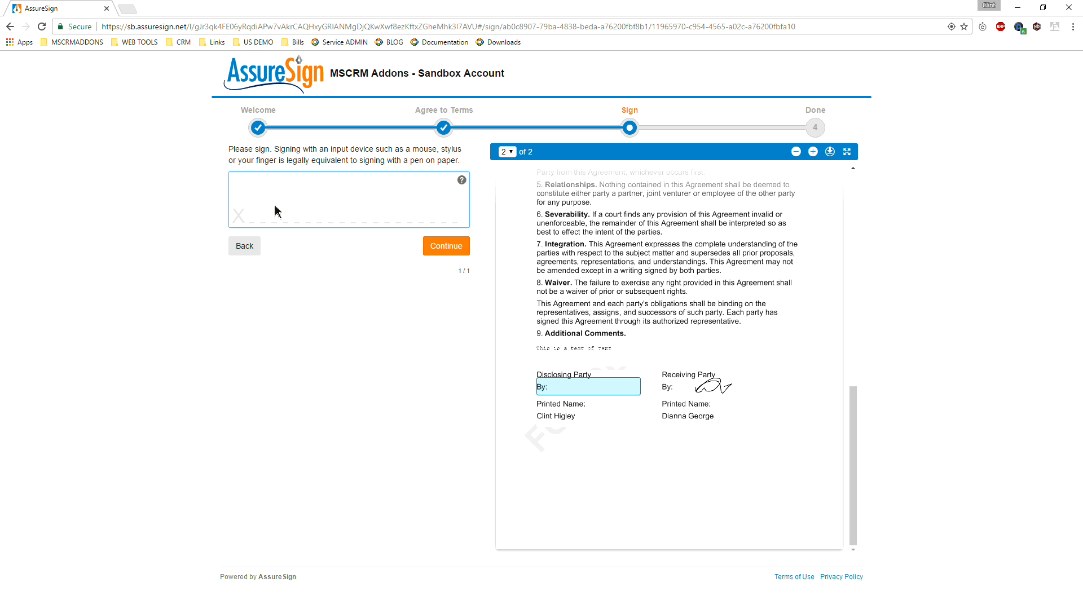
- Draw a handwritten signature for the Disclosing Party, submit it, and finish the signing process
{"action": "mouse_move", "coordinate": [262, 220]}
{"action": "left_mouse_down"}
{"action": "mouse_move", "coordinate": [320, 215]}
{"action": "mouse_move", "coordinate": [332, 173]}
{"action": "left_mouse_up"}
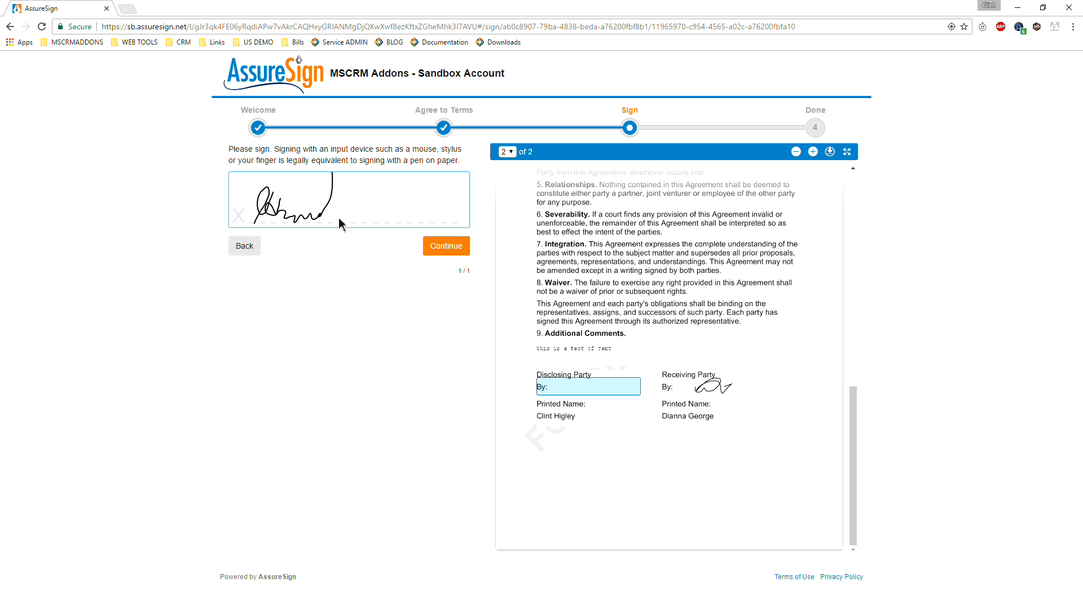
{"action": "left_click_drag", "start_coordinate": [339, 219], "coordinate": [408, 225]}
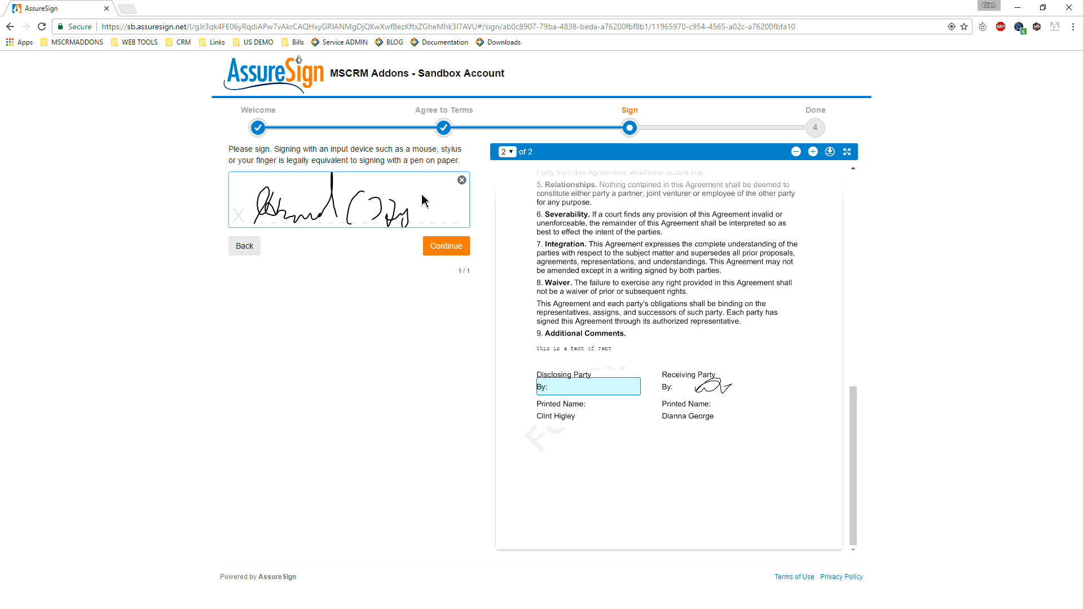
{"action": "left_click_drag", "start_coordinate": [428, 182], "coordinate": [439, 210]}
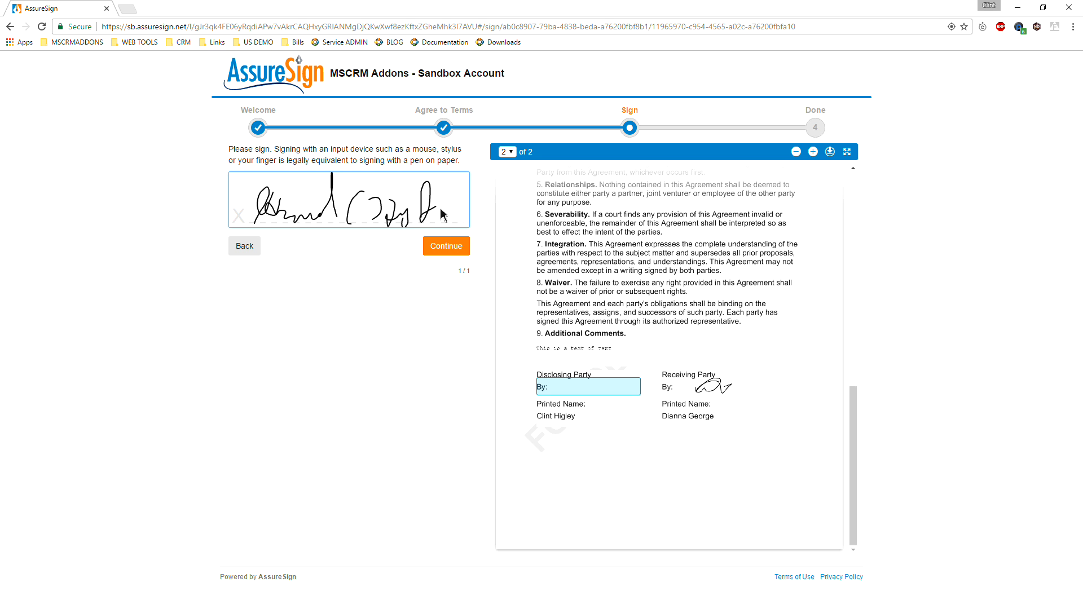
{"action": "left_click", "coordinate": [450, 248]}
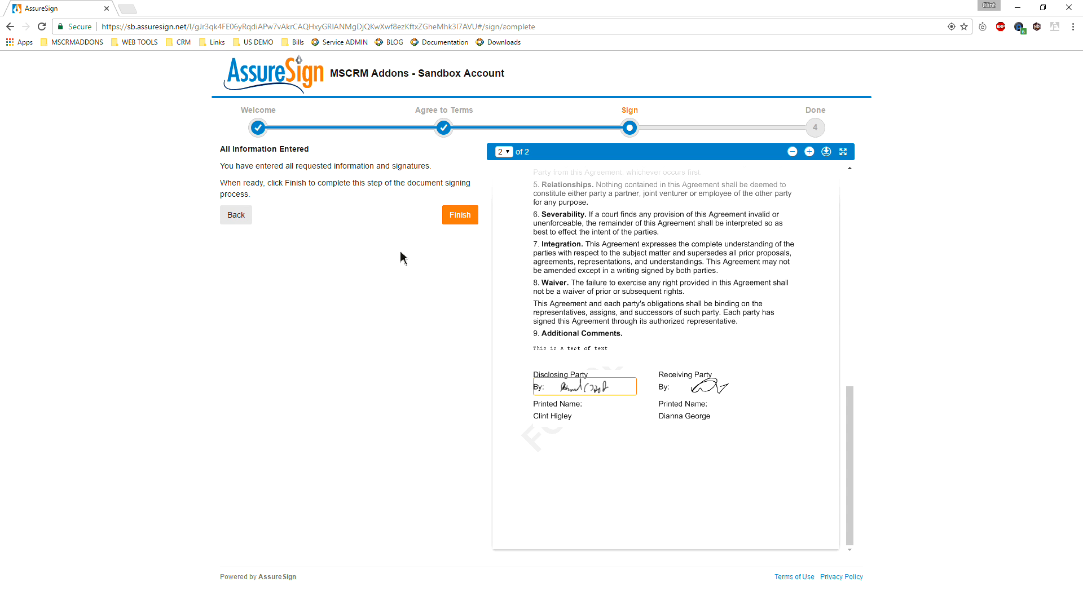
{"action": "left_click", "coordinate": [467, 220]}
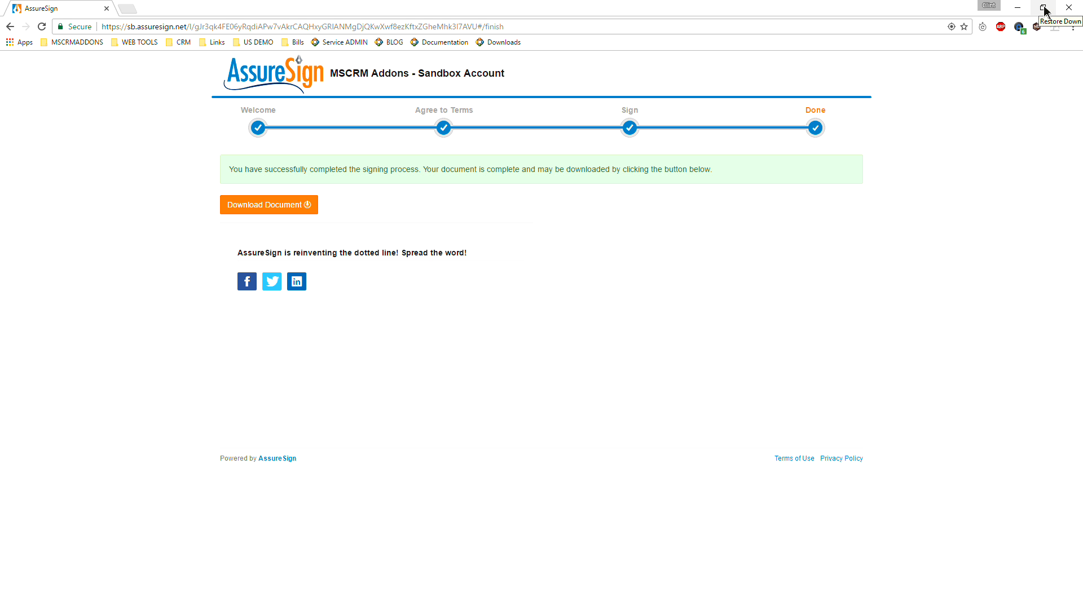
- Return to the AssureSign document record in Dynamics CRM, refresh its status, and review the history down to the latest events
{"action": "left_click", "coordinate": [1018, 7]}
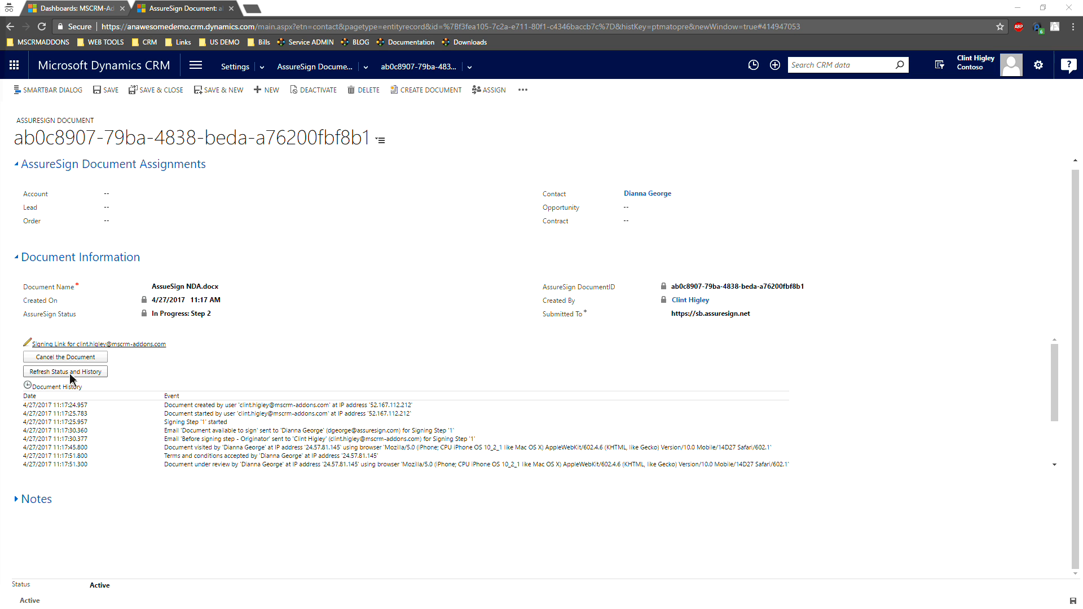
{"action": "left_click", "coordinate": [70, 374]}
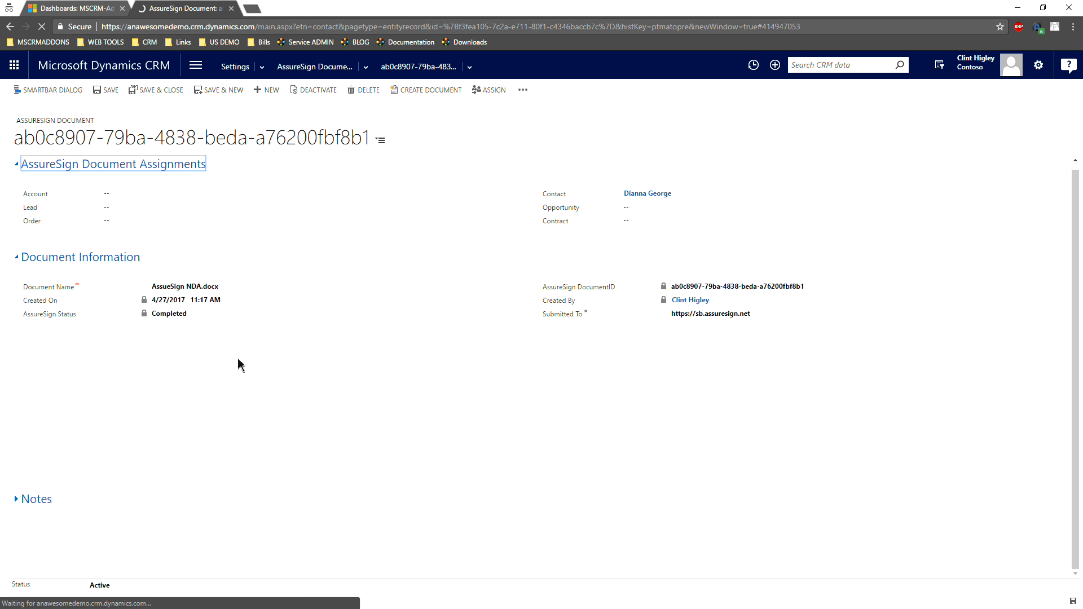
{"action": "scroll", "coordinate": [290, 433], "scroll_direction": "down", "scroll_amount": 3}
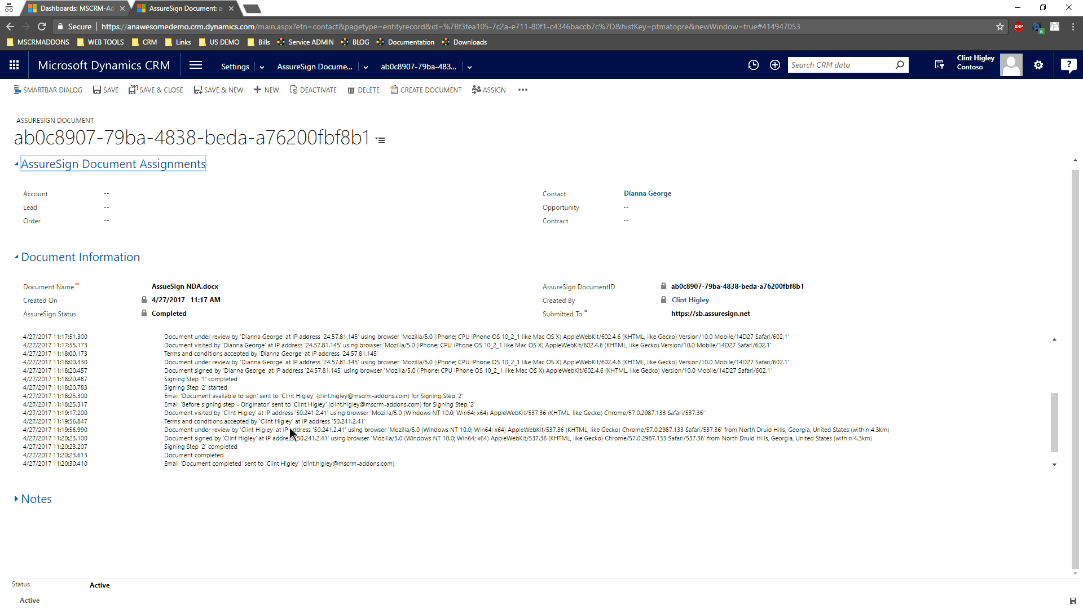
{"action": "scroll", "coordinate": [289, 420], "scroll_direction": "down", "scroll_amount": 1}
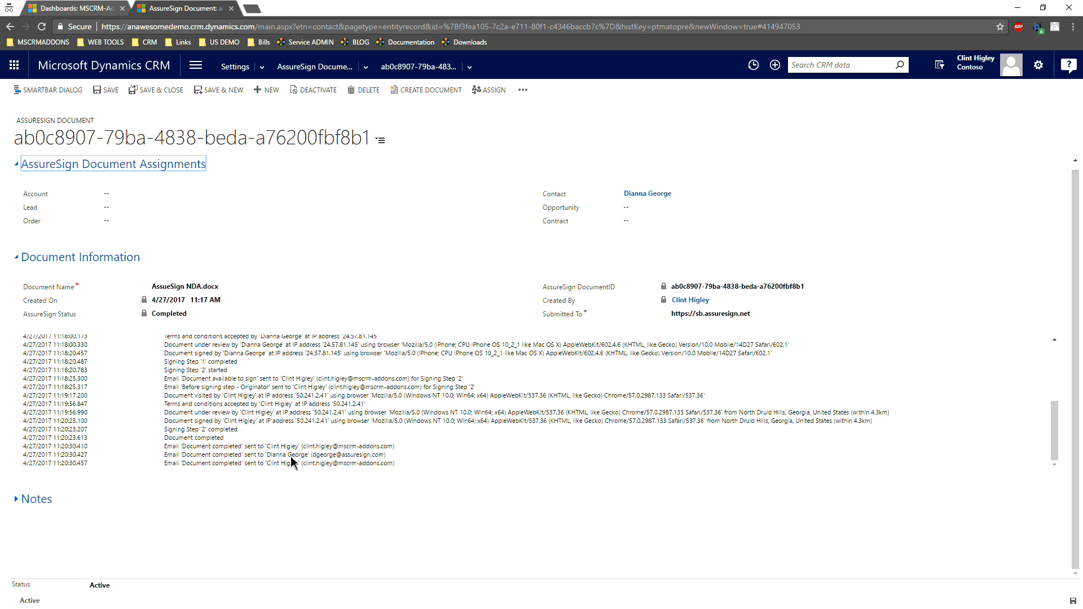
- Open the Signed.PDF attachment from the record's notes, examine its comments and signatures, and return to the record
{"action": "left_click", "coordinate": [21, 503]}
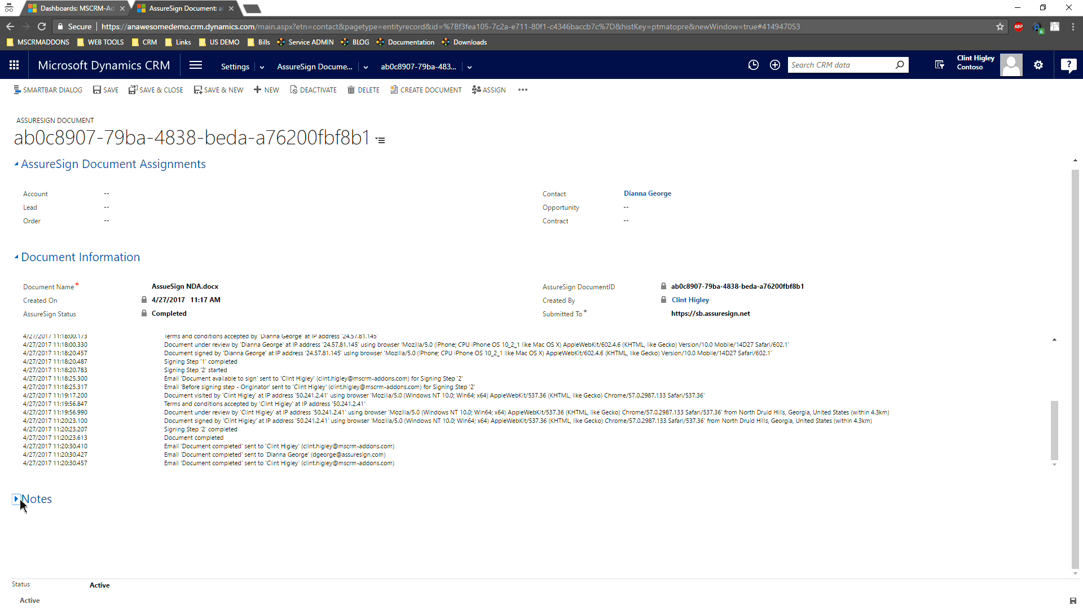
{"action": "scroll", "coordinate": [145, 510], "scroll_direction": "down", "scroll_amount": 2}
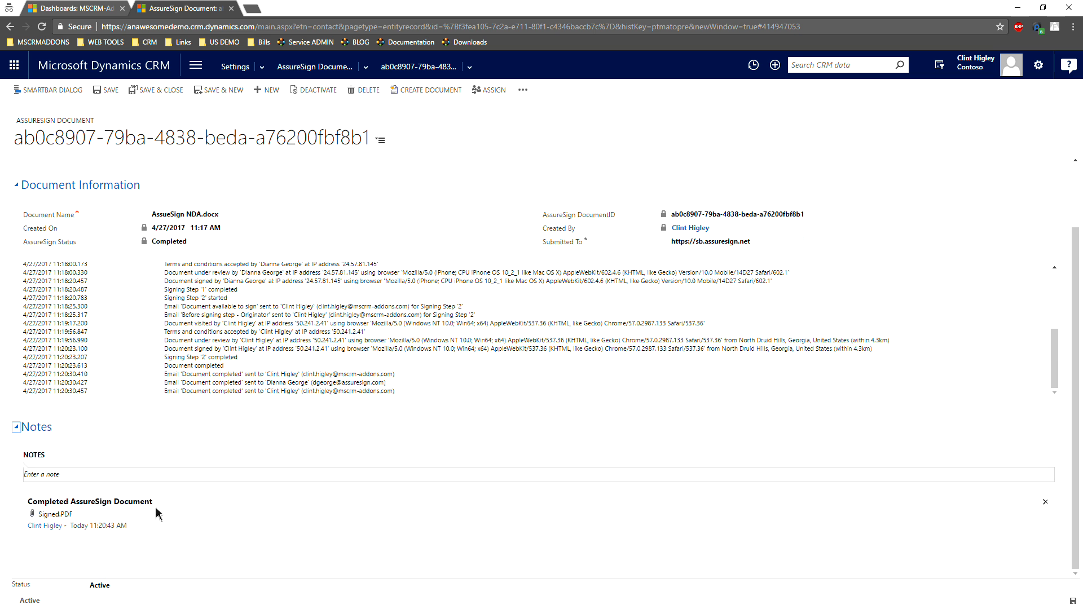
{"action": "left_click", "coordinate": [52, 515]}
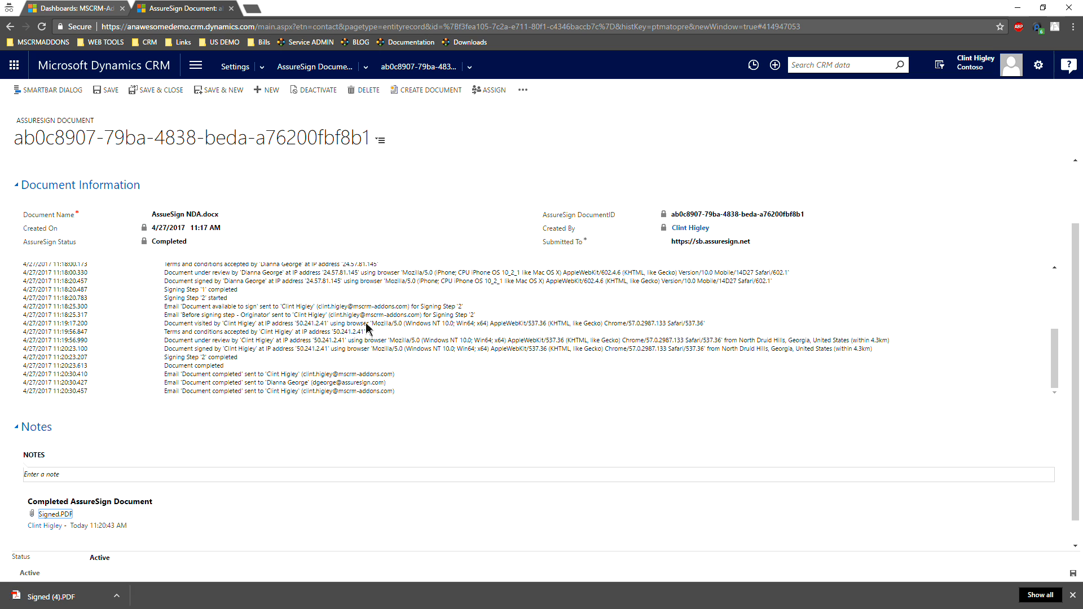
{"action": "left_click", "coordinate": [82, 597]}
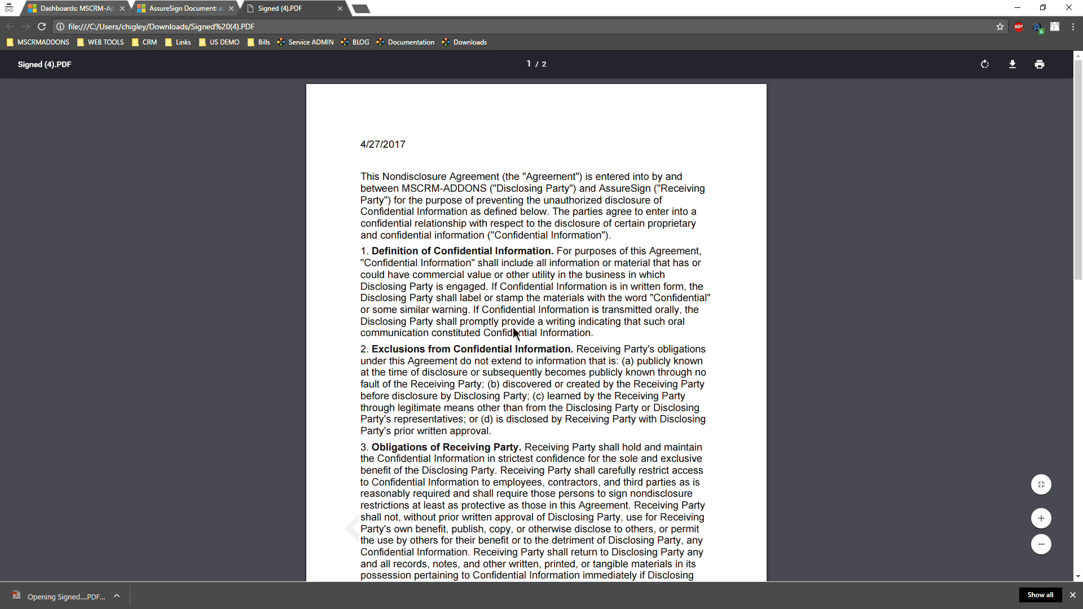
{"action": "scroll", "coordinate": [569, 319], "scroll_direction": "down", "scroll_amount": 7}
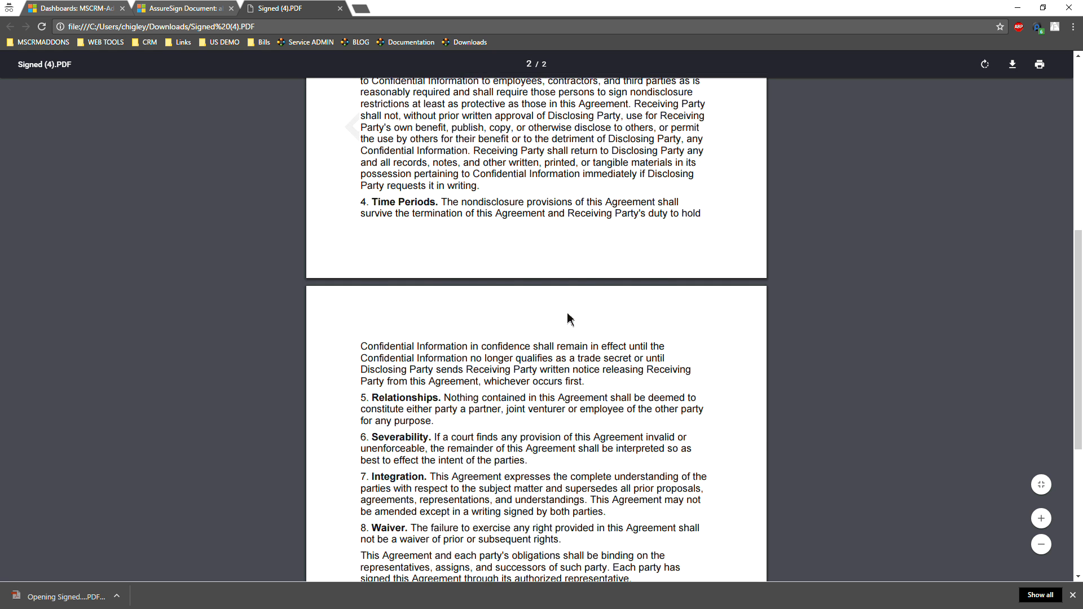
{"action": "scroll", "coordinate": [568, 319], "scroll_direction": "down", "scroll_amount": 5}
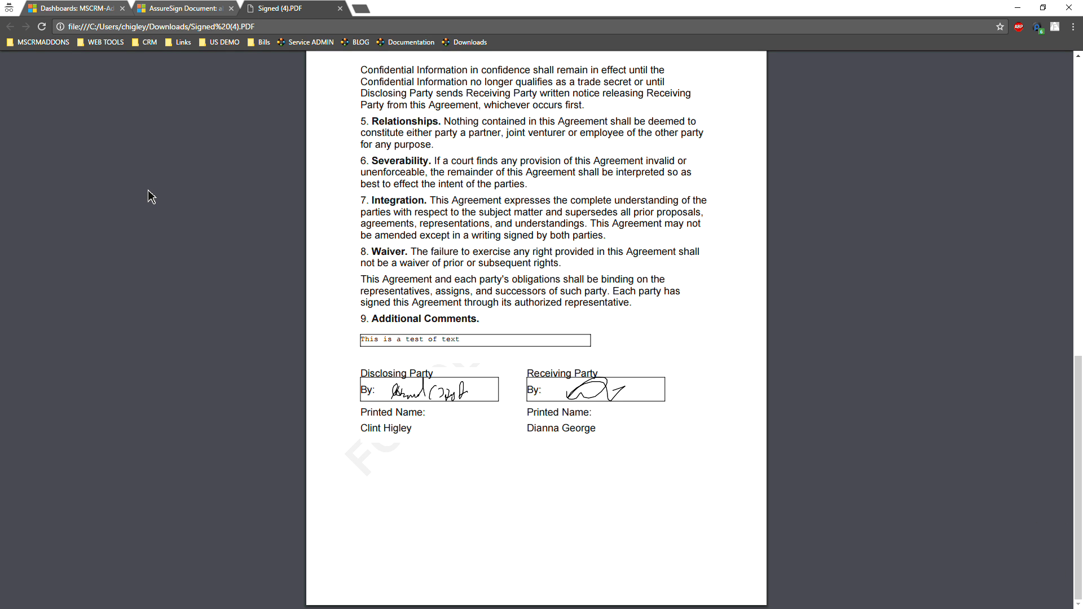
{"action": "left_click", "coordinate": [175, 9]}
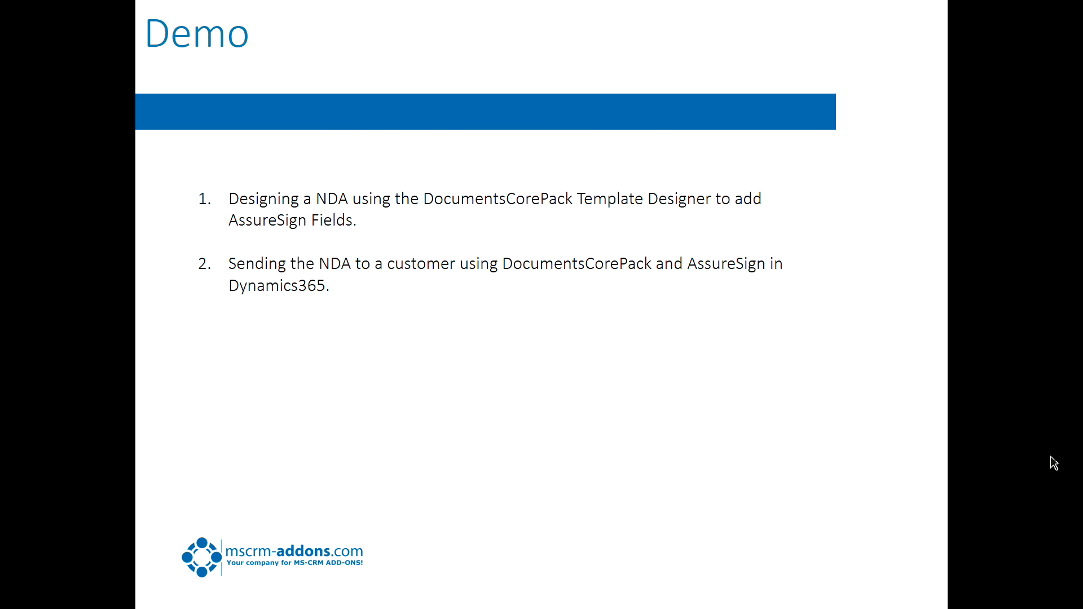
{"action": "key", "text": "Right"}
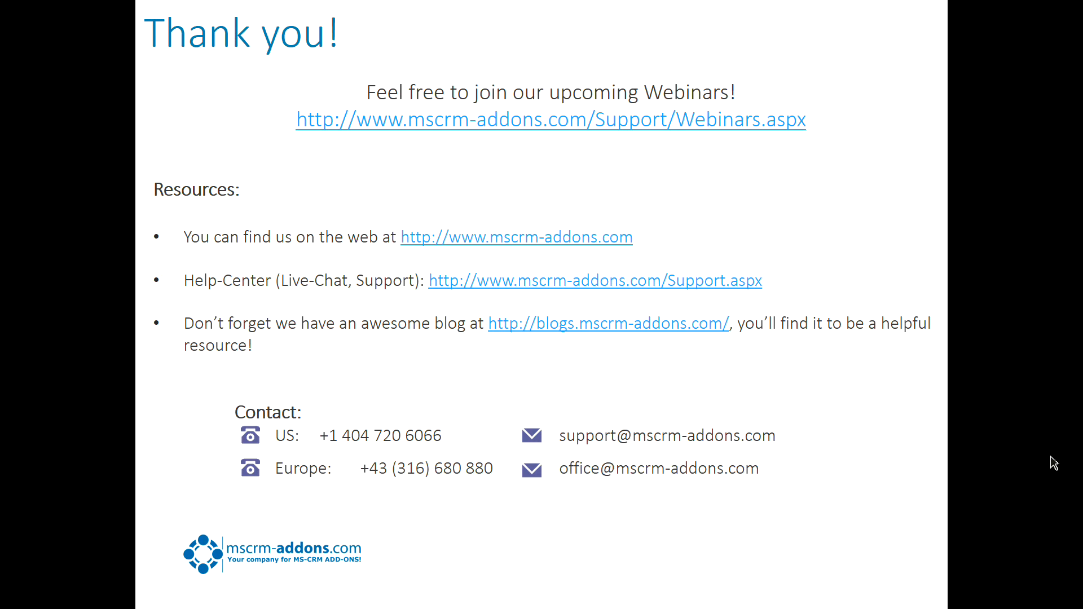